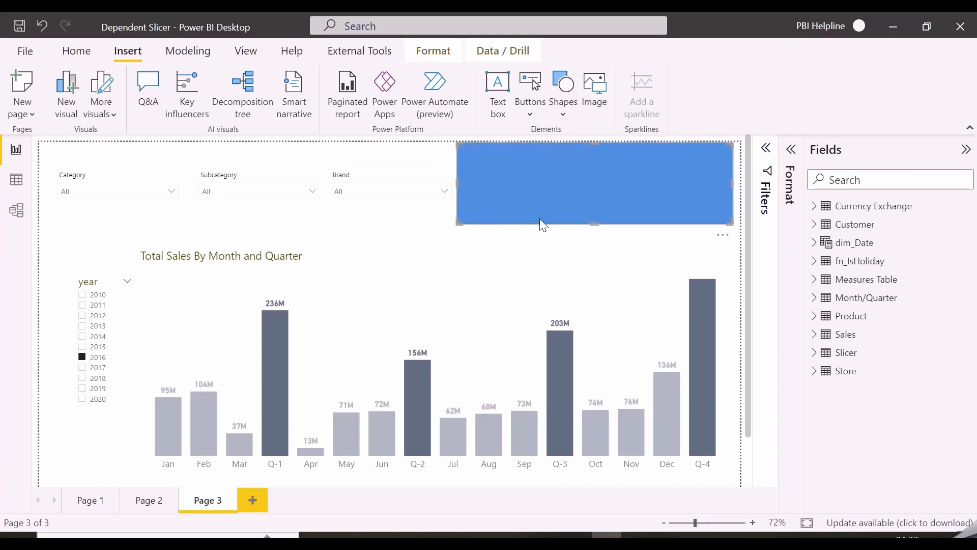
# Step: Stretch the blue rectangle across the page header and style it with a light grey fill, 38% transparency and no border
pyautogui.moveTo(541, 219); pyautogui.dragTo(125, 215)
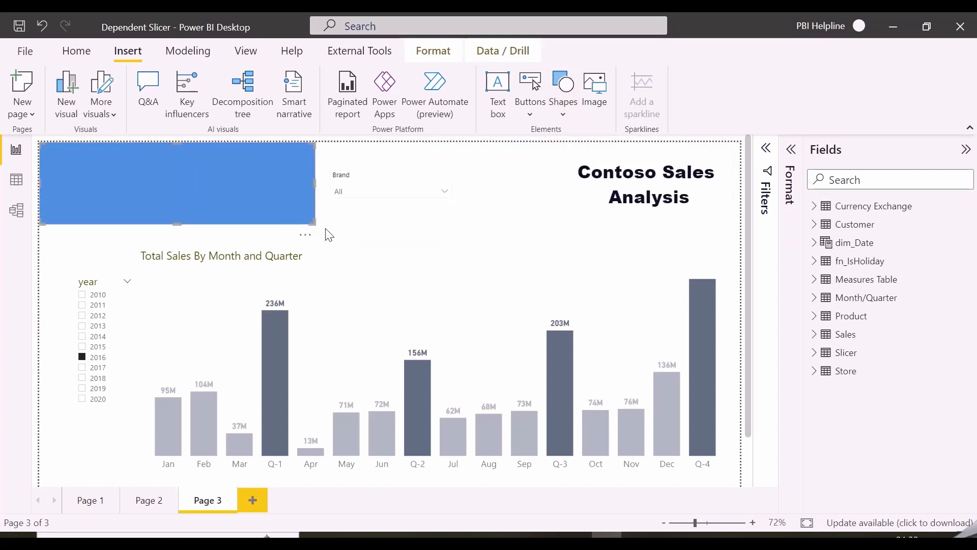
pyautogui.moveTo(310, 222); pyautogui.dragTo(758, 253)
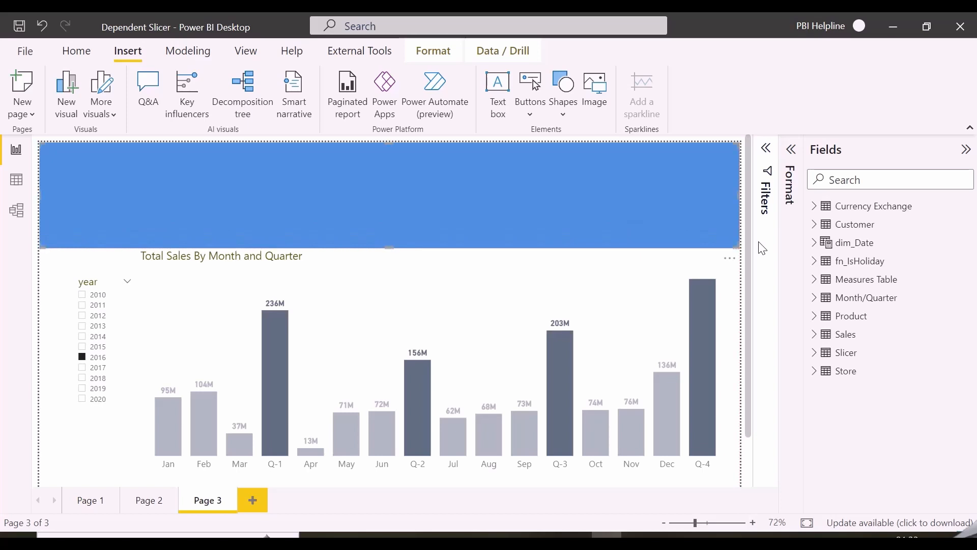
pyautogui.click(792, 162)
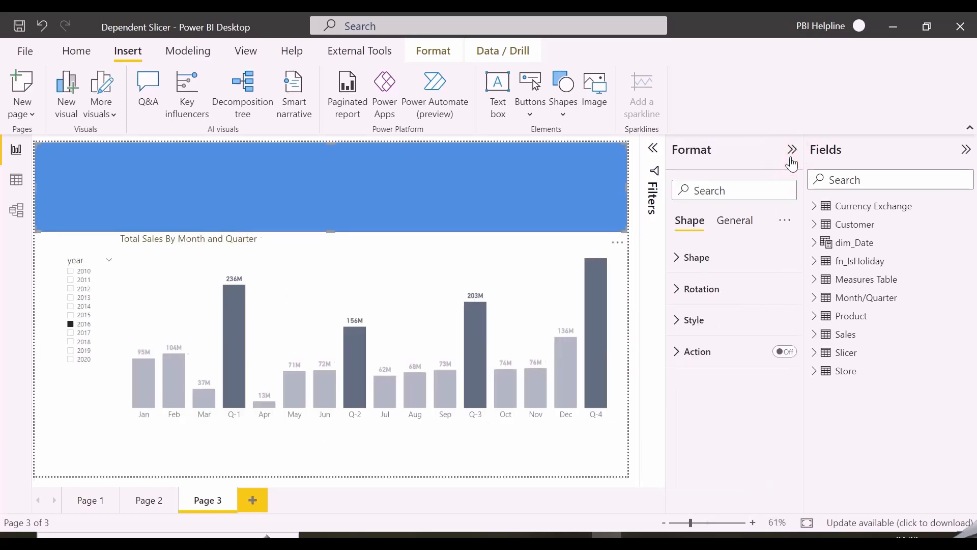
pyautogui.click(742, 321)
pyautogui.click(709, 392)
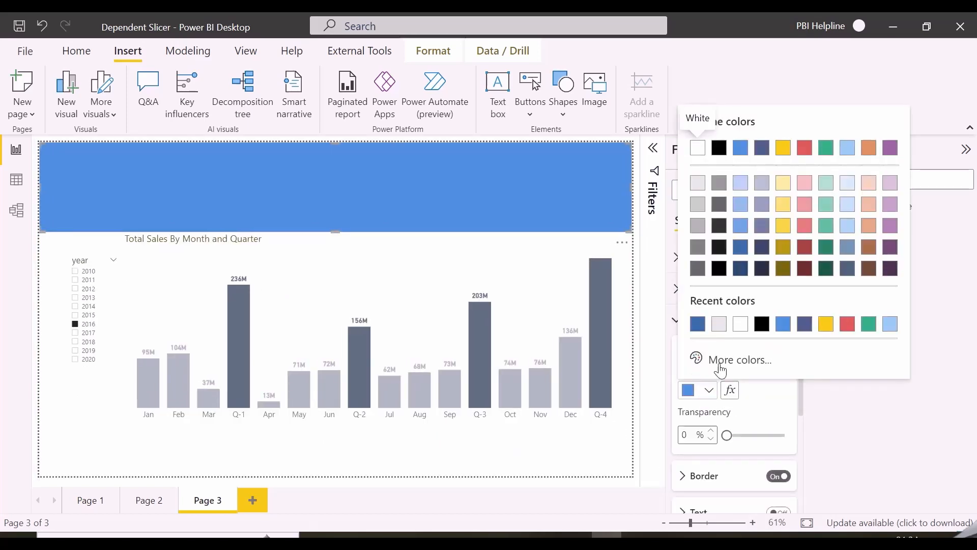
pyautogui.click(718, 324)
pyautogui.click(736, 434)
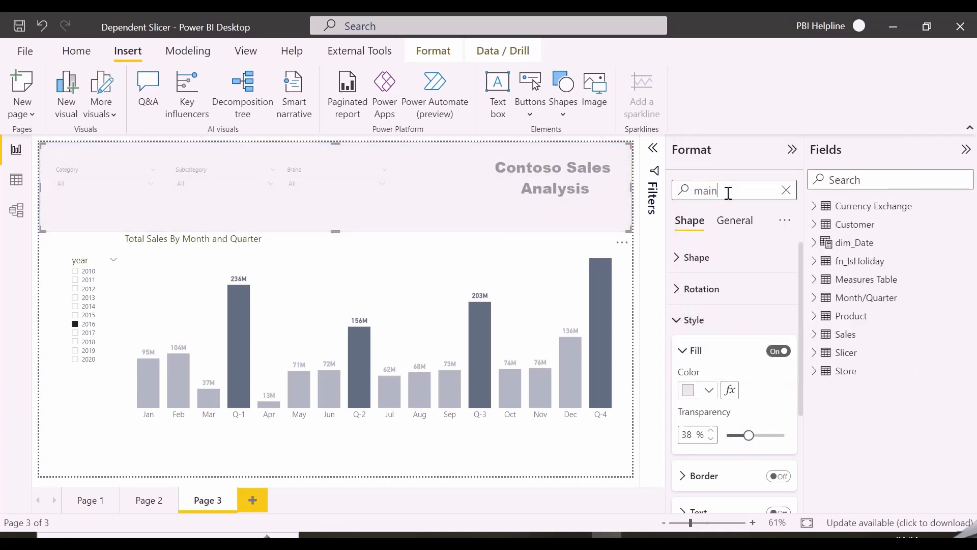
# Step: Turn on Maintain layer order for the header rectangle and send it to the back behind the slicers and title
pyautogui.click(777, 279)
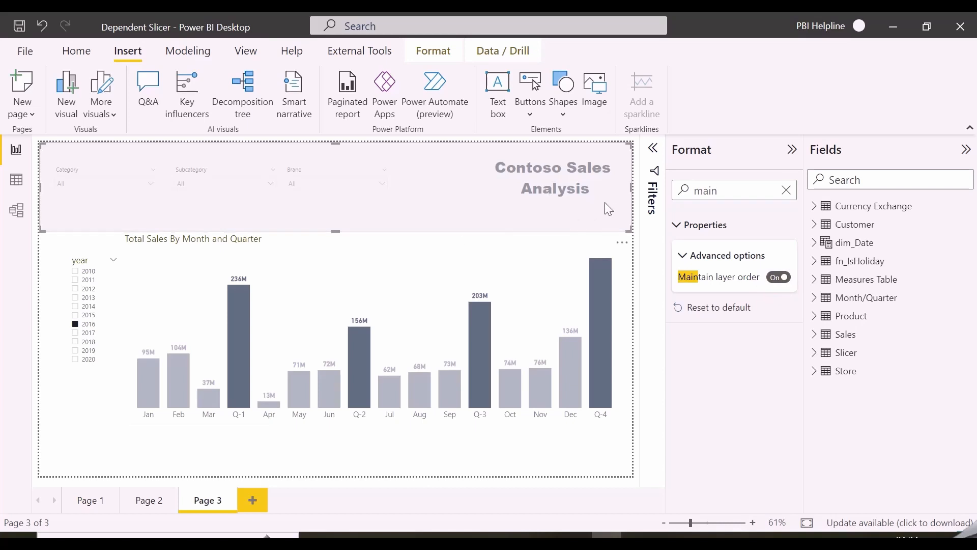
pyautogui.click(435, 54)
pyautogui.click(265, 113)
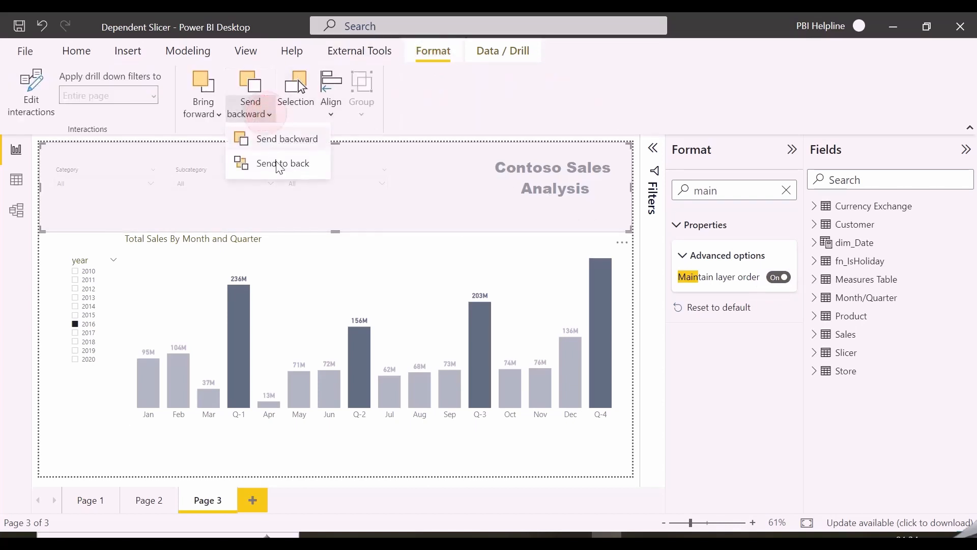
pyautogui.click(272, 162)
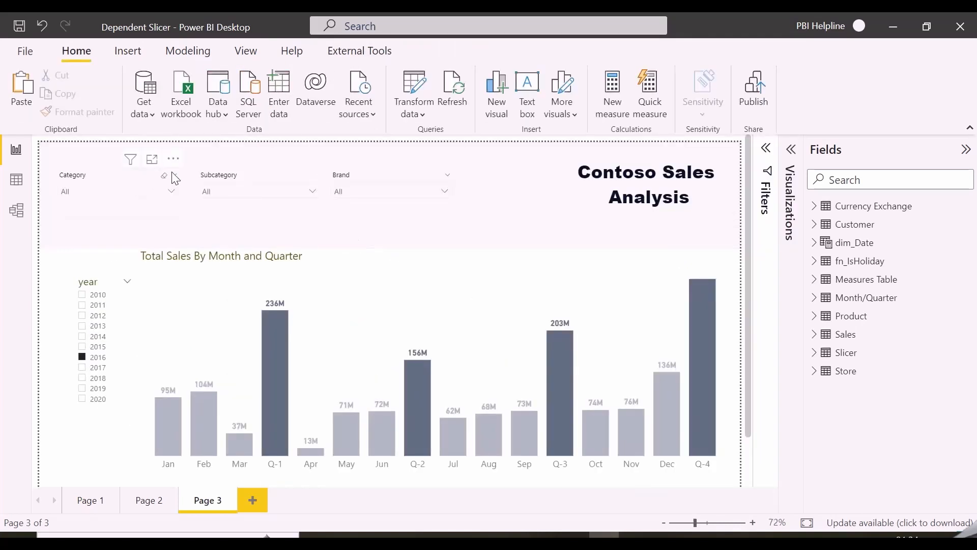
# Step: Change the Category, Subcategory and Brand slicers from dropdown to list style
pyautogui.click(171, 174)
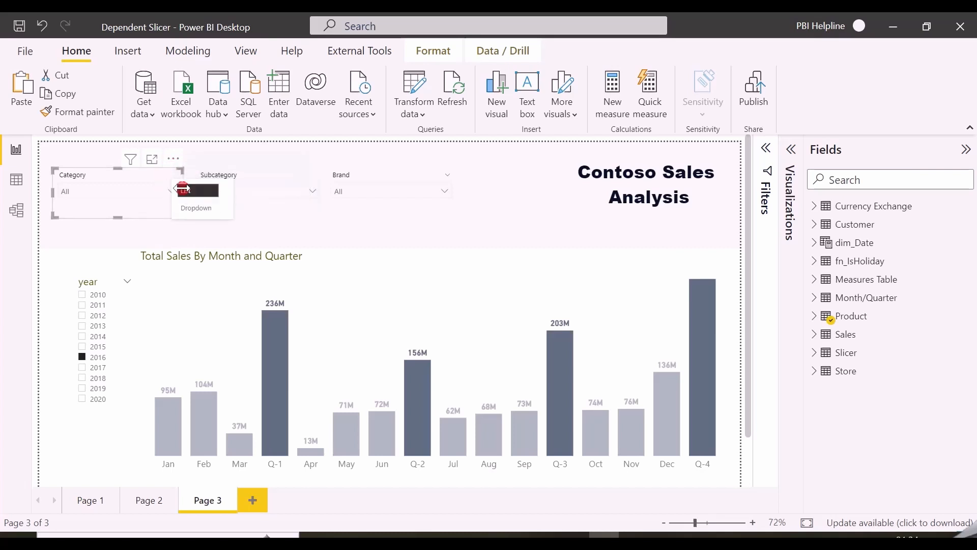
pyautogui.click(171, 191)
pyautogui.click(312, 173)
pyautogui.click(331, 188)
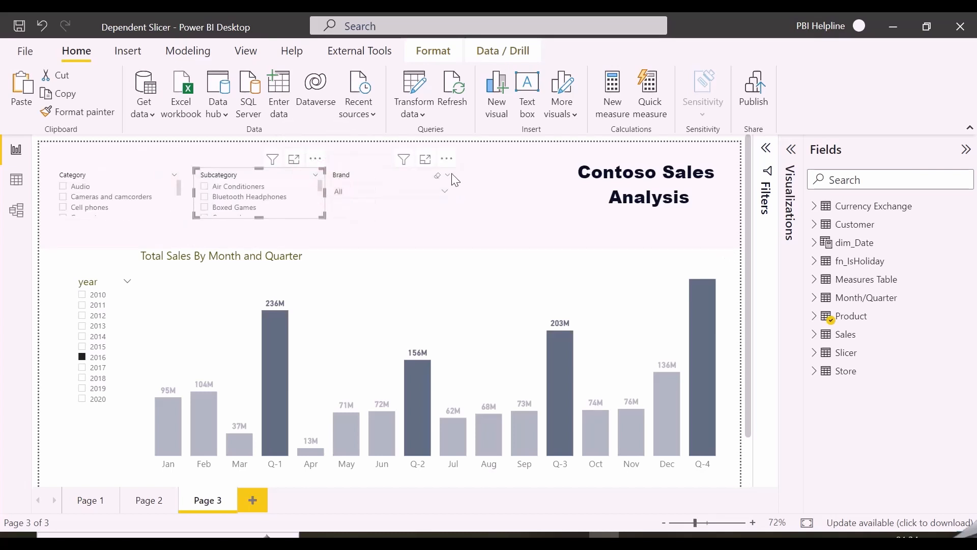
pyautogui.click(448, 174)
pyautogui.click(463, 187)
# Step: Resize the Category, Subcategory and Brand slicers and arrange them side by side in the header band beside the report title
pyautogui.moveTo(391, 168); pyautogui.dragTo(392, 145)
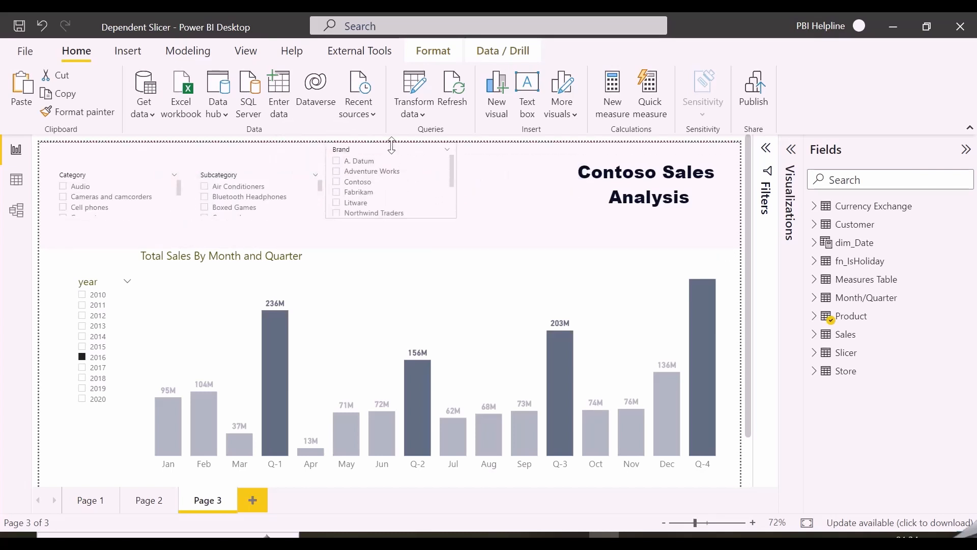
pyautogui.moveTo(447, 231); pyautogui.dragTo(535, 232)
pyautogui.moveTo(293, 219); pyautogui.dragTo(347, 245)
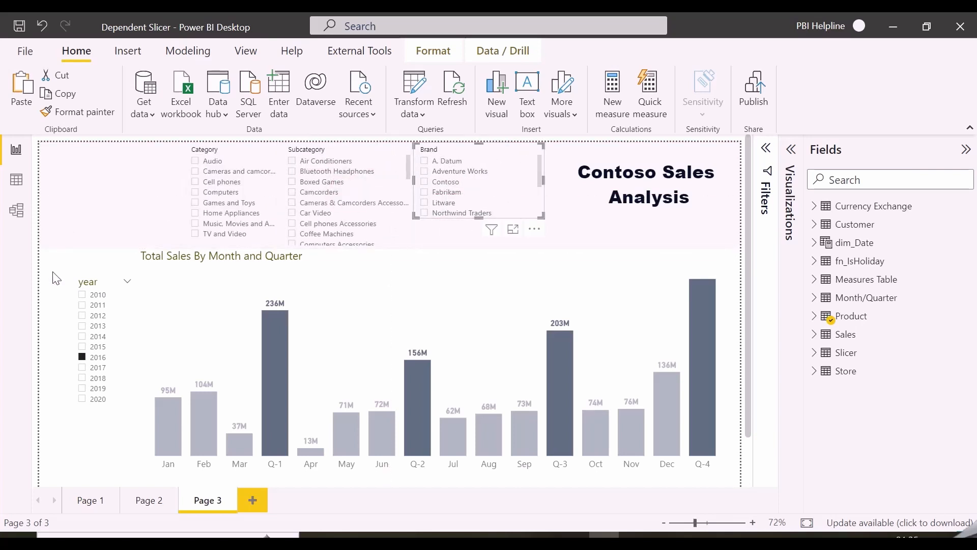
pyautogui.click(53, 275)
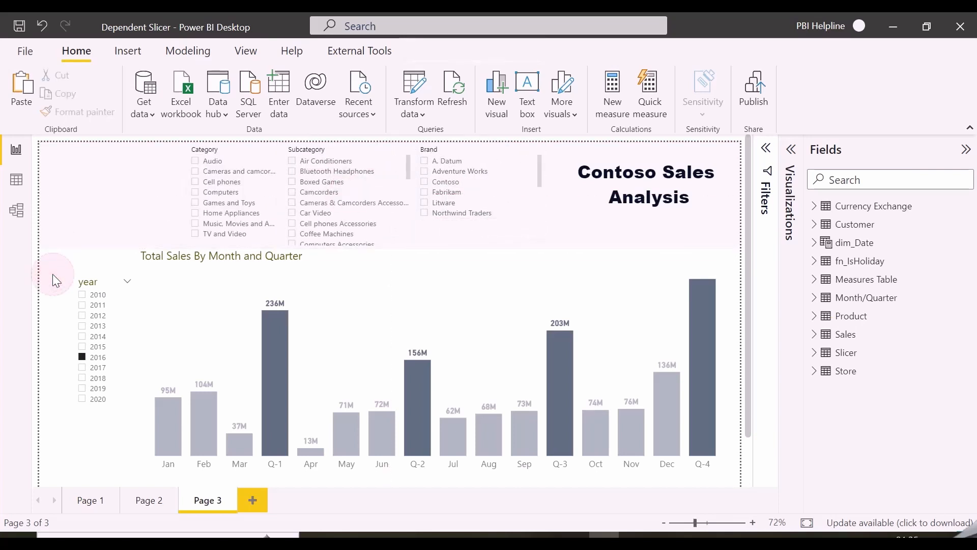
pyautogui.click(187, 245)
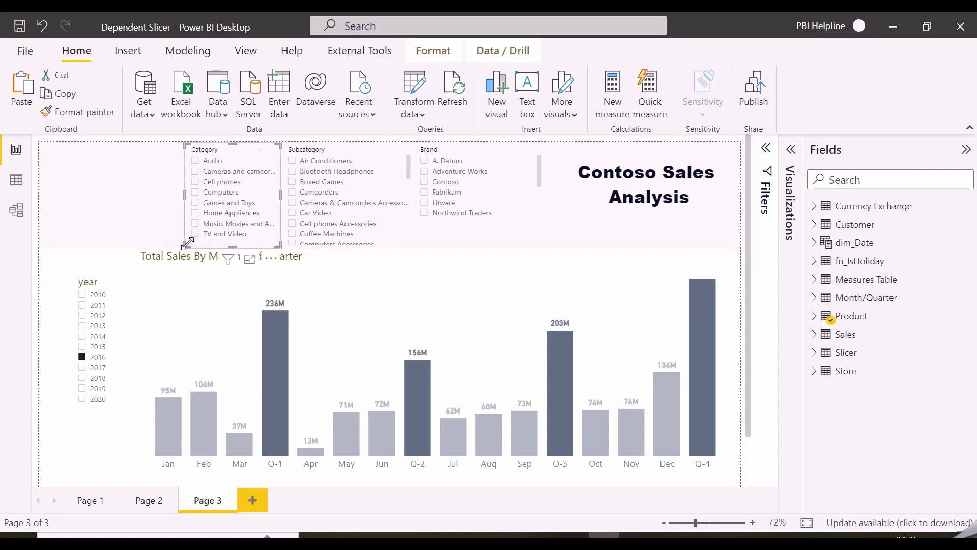
# Step: Create a new measure in the Month/Quarter table and name it Subcategory Filter
pyautogui.rightClick(843, 299)
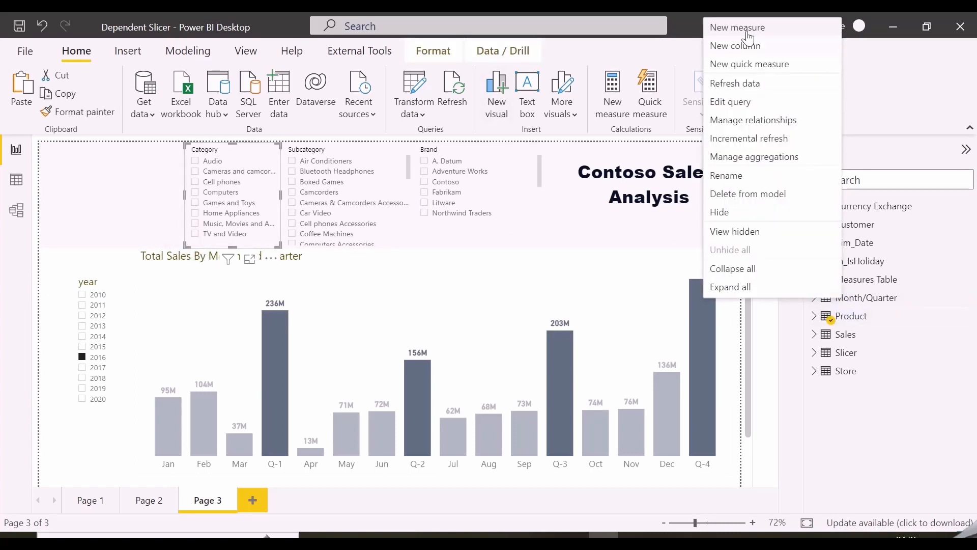
pyautogui.click(746, 30)
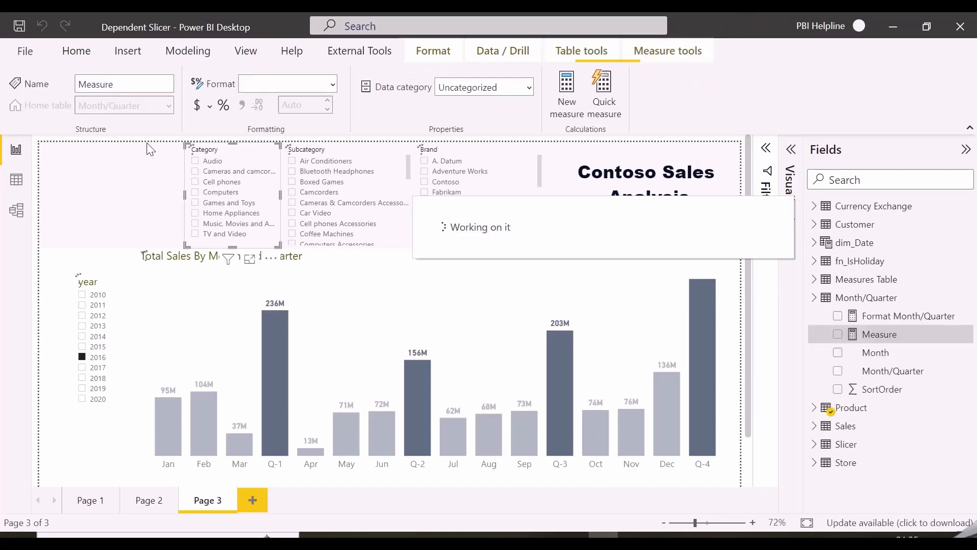
pyautogui.click(187, 147)
pyautogui.hotkey('ctrl', 'a')
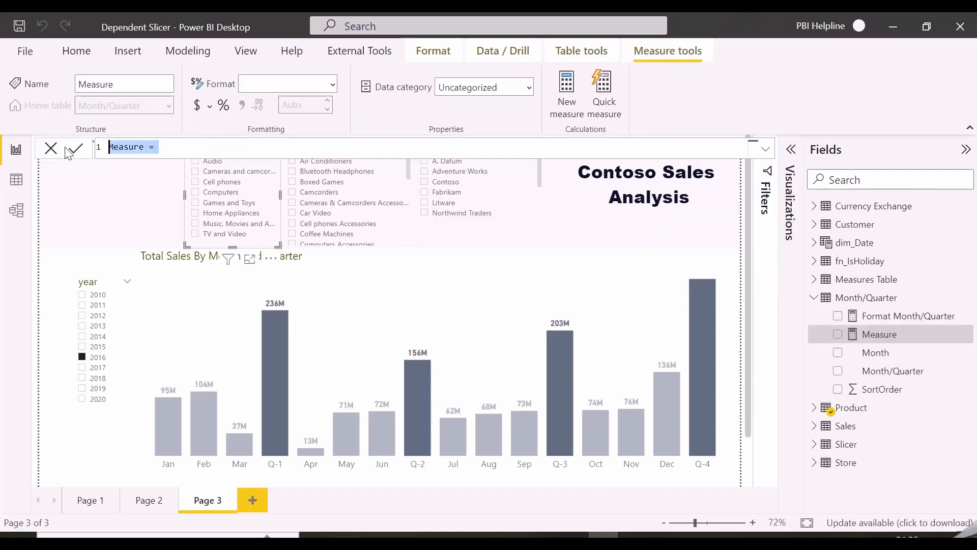
pyautogui.write('Subcategory Filter =')
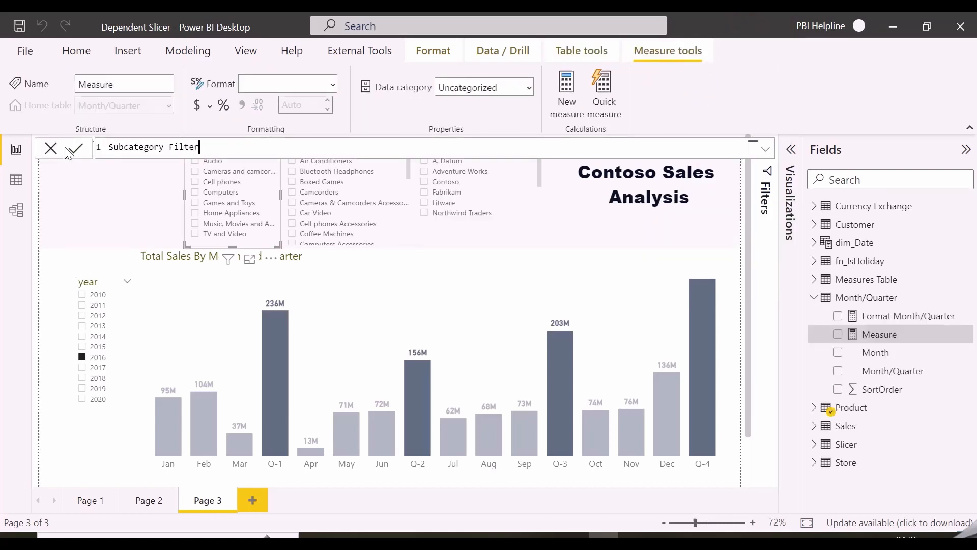
# Step: Define the Subcategory Filter measure as IF(ISFILTERED('Product'[Category]), 1,0) and commit it
pyautogui.hotkey('shift', 'Return')
pyautogui.write('IF(')
pyautogui.hotkey('shift', 'Return')
pyautogui.write('isfil')
pyautogui.press('Tab')
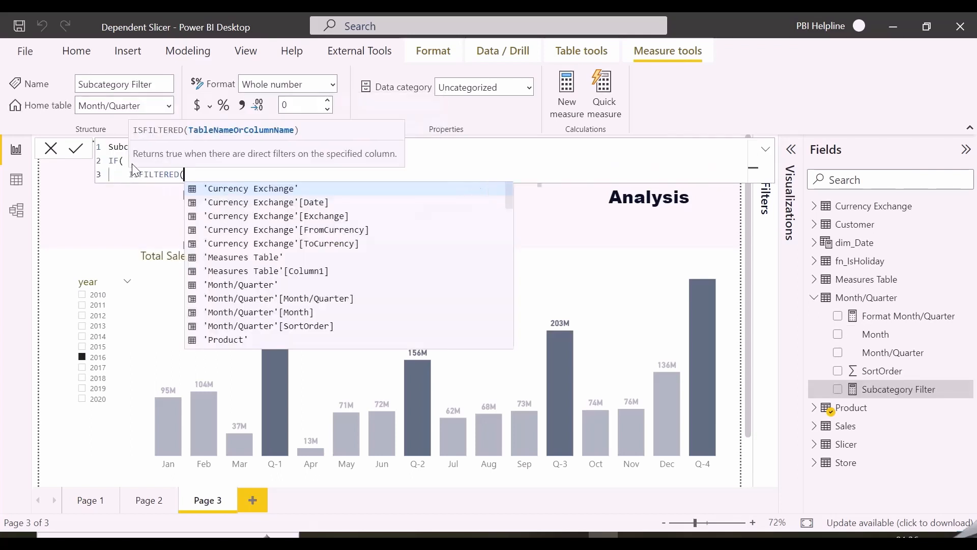
pyautogui.hotkey('shift', 'Return')
pyautogui.write('cat')
pyautogui.press('Down')
pyautogui.press('Tab')
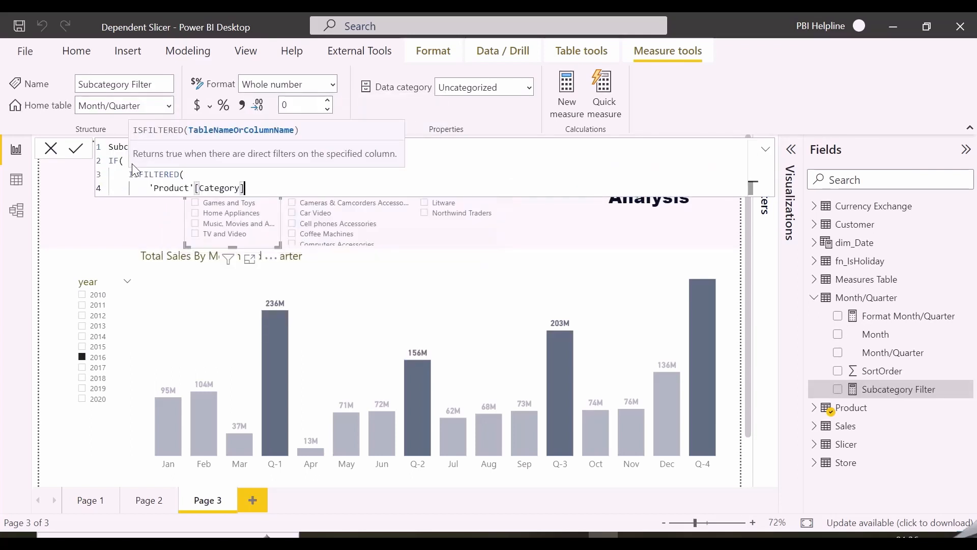
pyautogui.write('), 1,0')
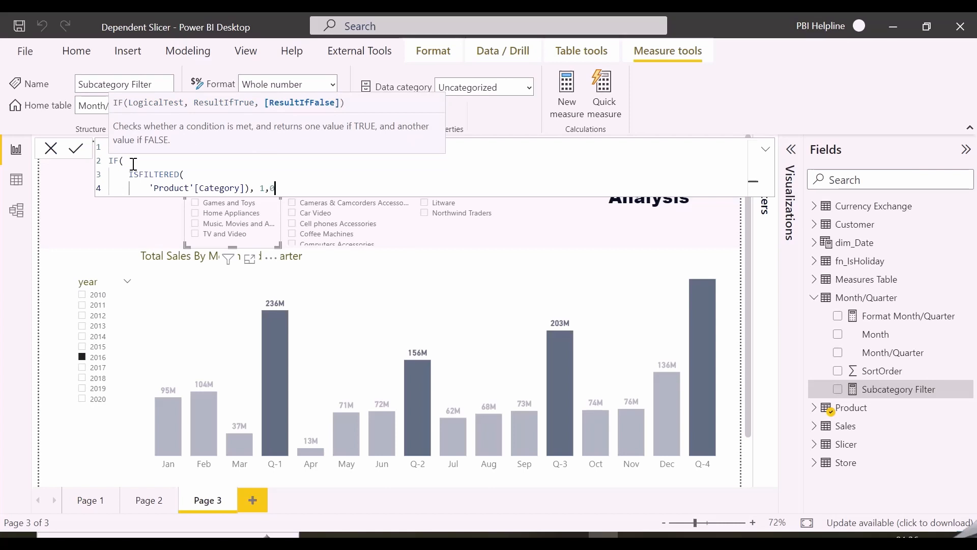
pyautogui.write(')')
pyautogui.press('Return')
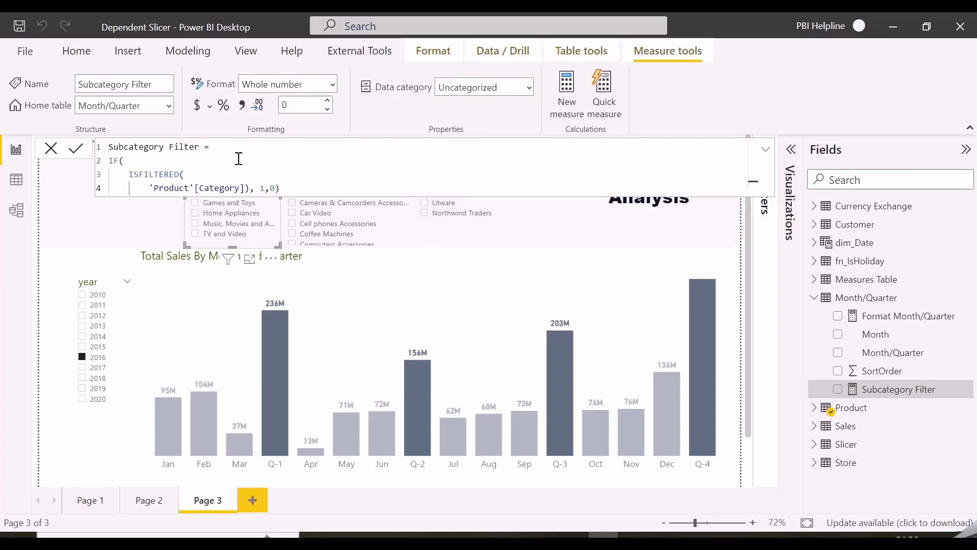
# Step: Create another measure from a copy of the Subcategory Filter formula and name it Brand Filter
pyautogui.moveTo(284, 188); pyautogui.dragTo(106, 146)
pyautogui.hotkey('ctrl', 'c')
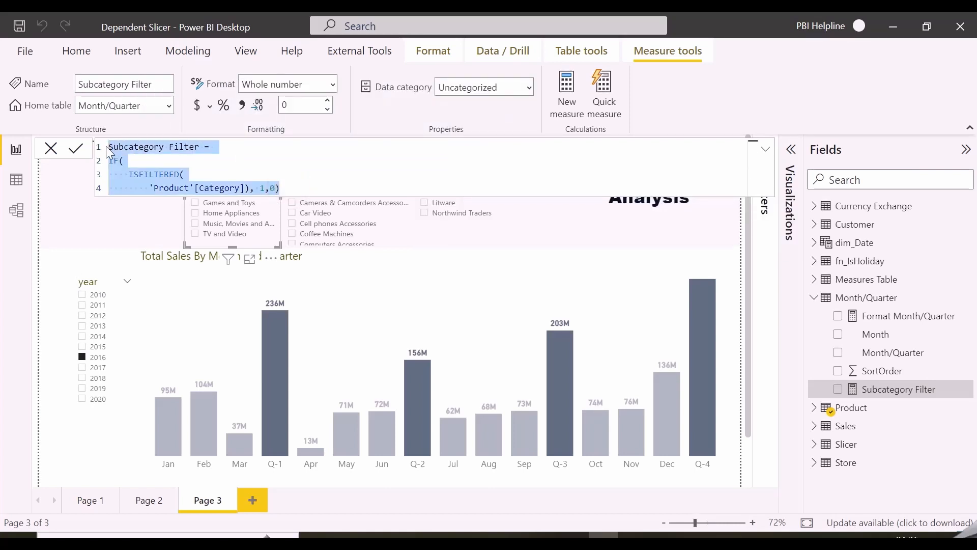
pyautogui.rightClick(873, 300)
pyautogui.click(781, 25)
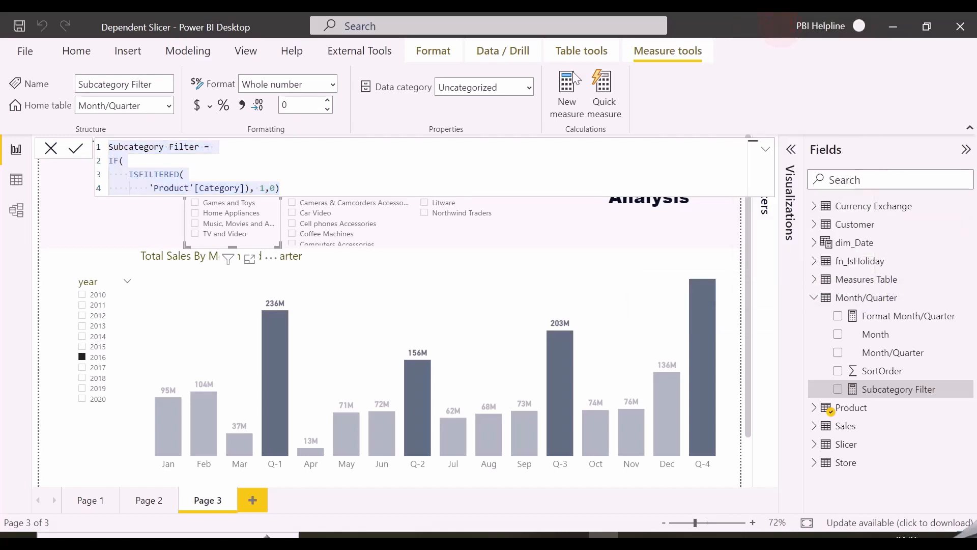
pyautogui.click(574, 79)
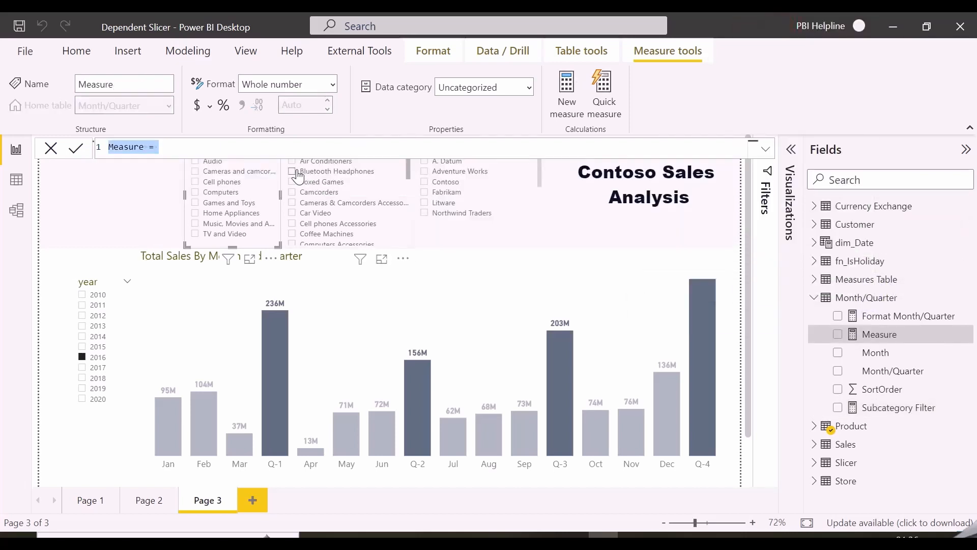
pyautogui.hotkey('ctrl', 'v')
pyautogui.moveTo(165, 146); pyautogui.dragTo(117, 147)
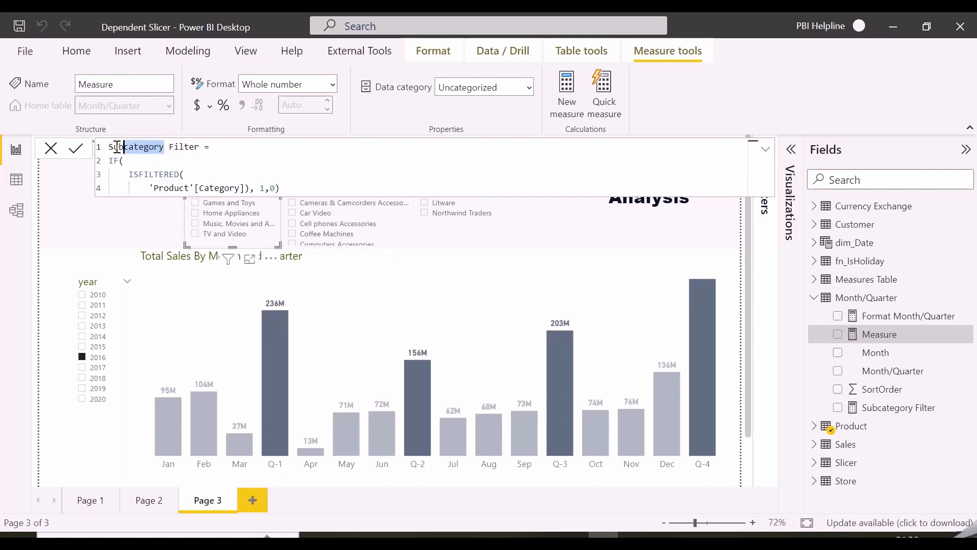
pyautogui.write('Rrand')
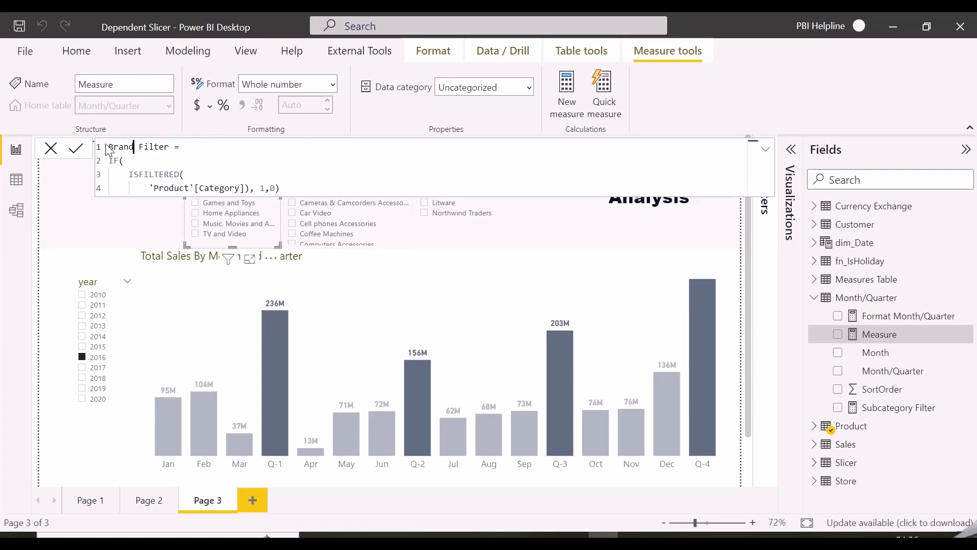
# Step: Make the Brand Filter measure test 'Product'[Subcategory] in ISFILTERED and commit the formula
pyautogui.moveTo(242, 188); pyautogui.dragTo(200, 189)
pyautogui.write('Sub')
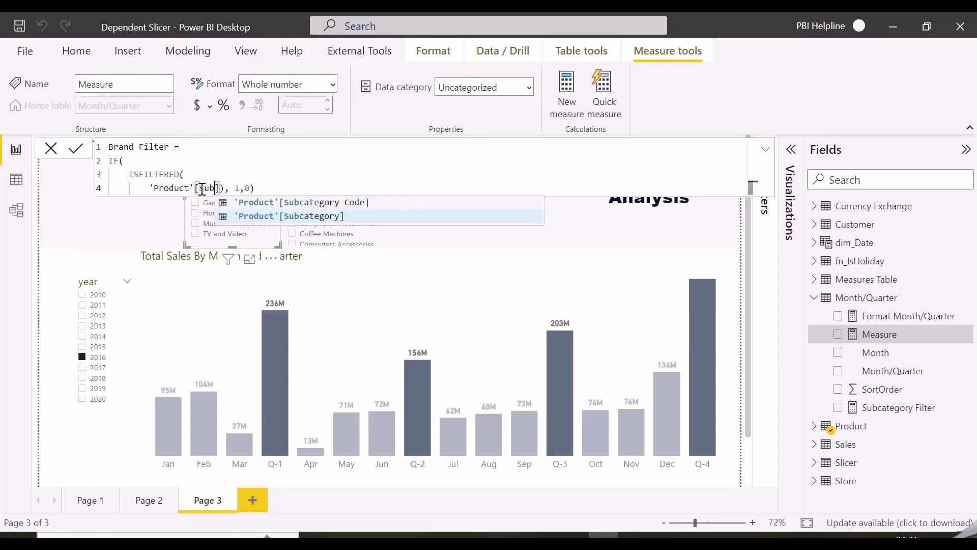
pyautogui.press('Tab')
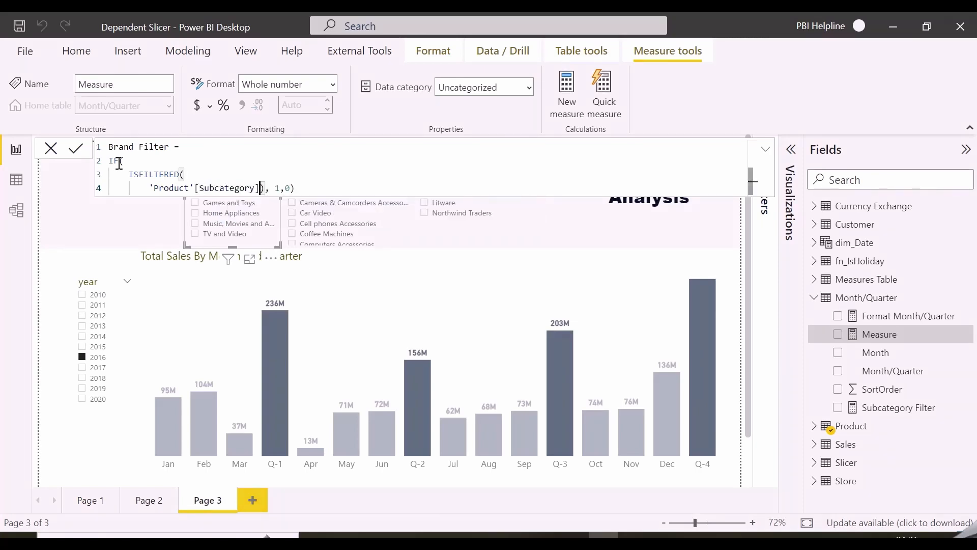
pyautogui.click(76, 149)
# Step: Add the Subcategory Filter measure as a visual-level filter on the Subcategory slicer, showing items when the value is 1
pyautogui.click(767, 153)
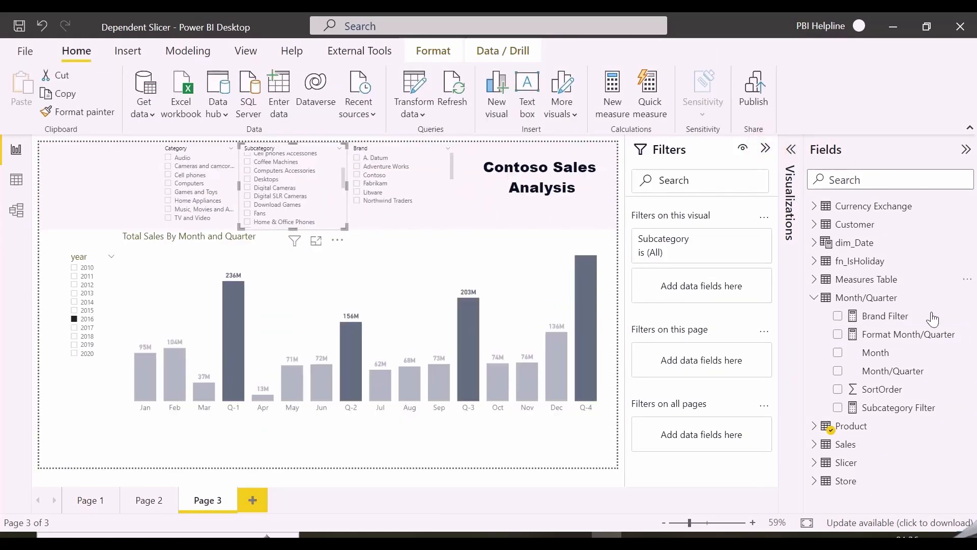
pyautogui.moveTo(898, 407); pyautogui.dragTo(729, 335)
pyautogui.click(728, 335)
pyautogui.click(681, 410)
pyautogui.click(686, 356)
pyautogui.write('1')
pyautogui.click(732, 427)
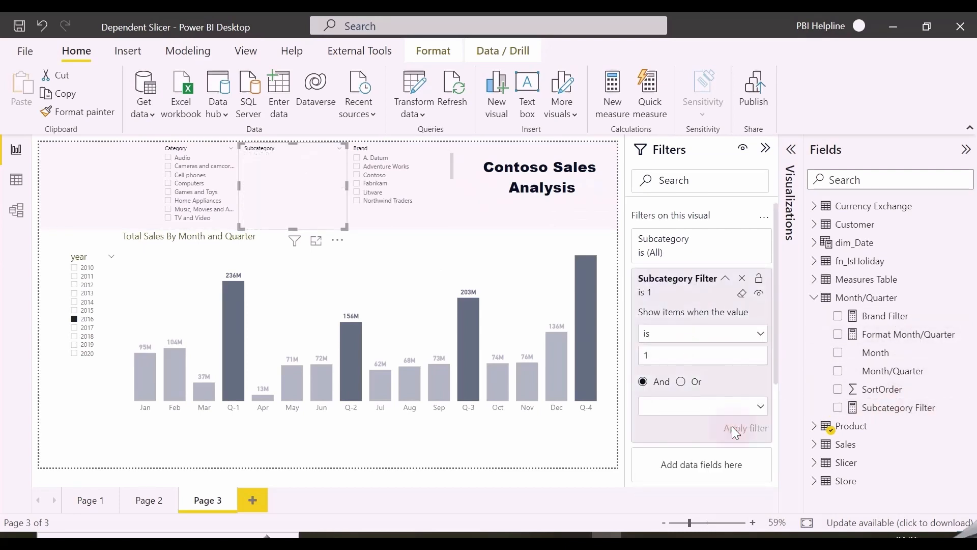
pyautogui.click(728, 279)
# Step: Add the Brand Filter measure as a visual-level filter on the Brand slicer, showing items when the value is 1
pyautogui.click(402, 183)
pyautogui.moveTo(885, 316); pyautogui.dragTo(697, 285)
pyautogui.click(711, 332)
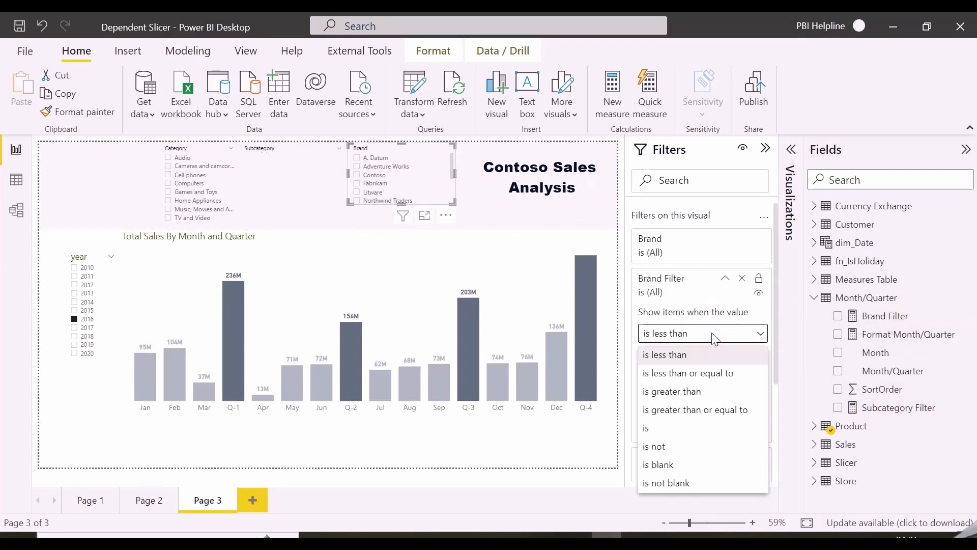
pyautogui.click(662, 427)
pyautogui.click(673, 356)
pyautogui.click(744, 429)
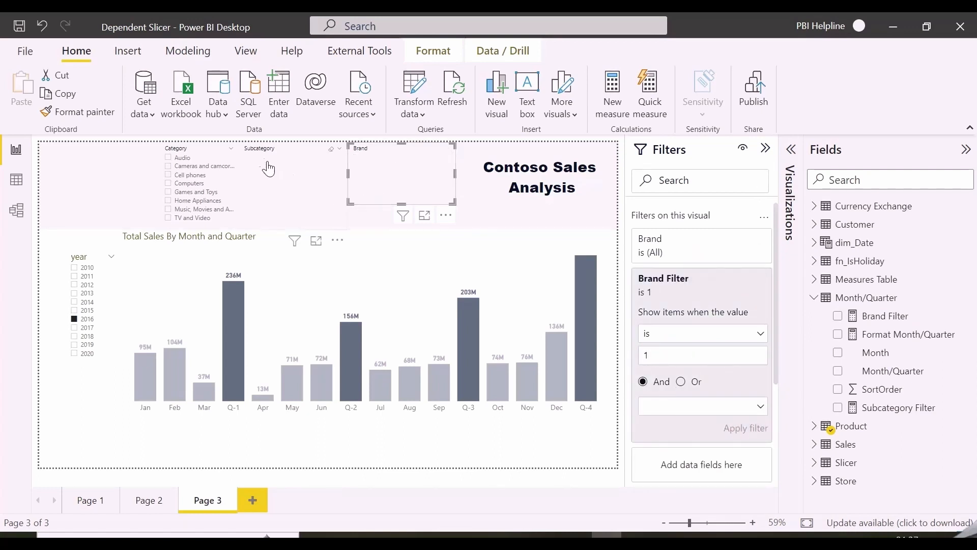
# Step: Open the Brand title measure in the Product table and examine its IF and ISFILTERED formula
pyautogui.click(816, 298)
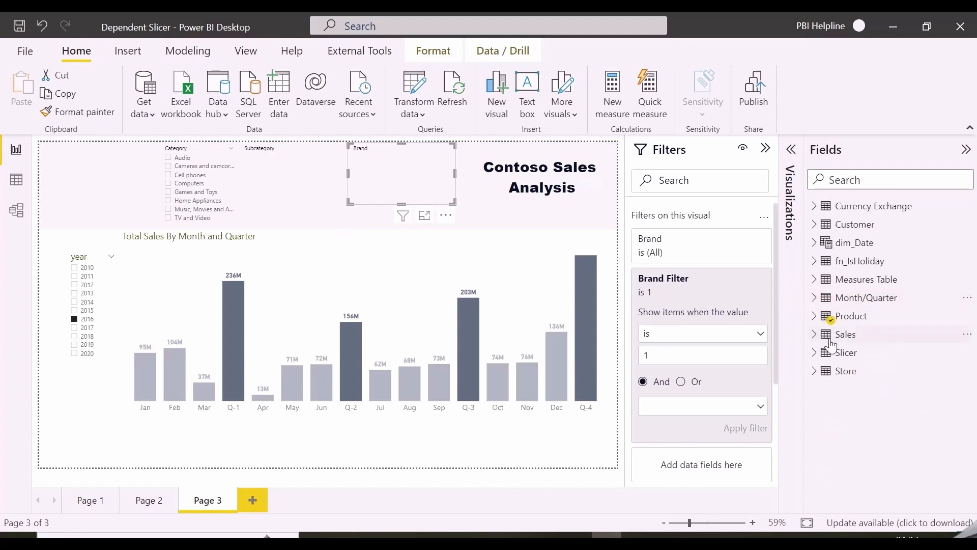
pyautogui.click(815, 316)
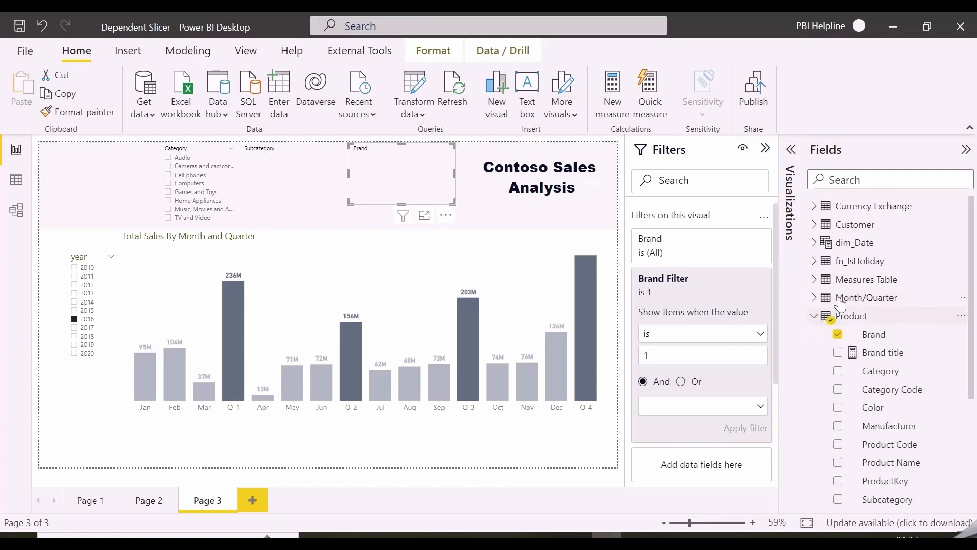
pyautogui.click(882, 352)
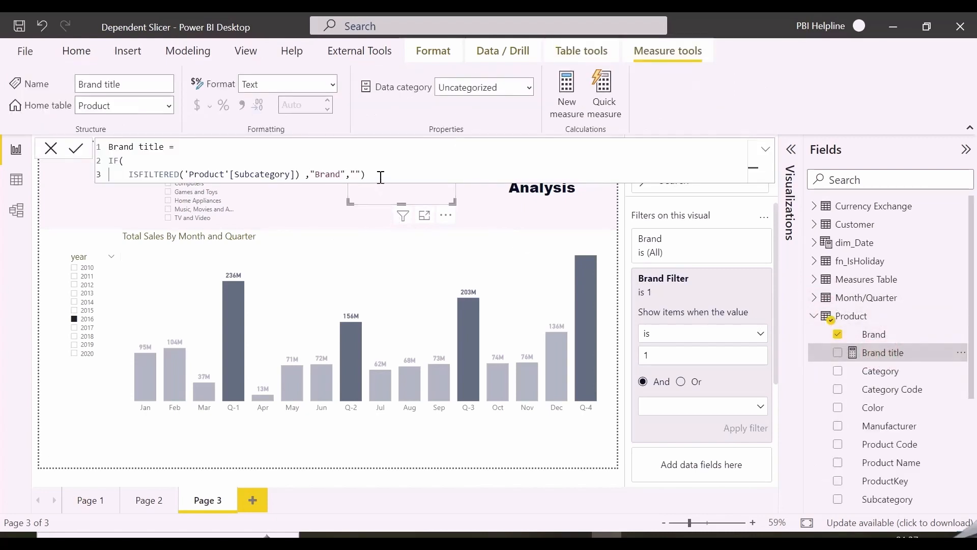
pyautogui.moveTo(381, 177); pyautogui.dragTo(109, 158)
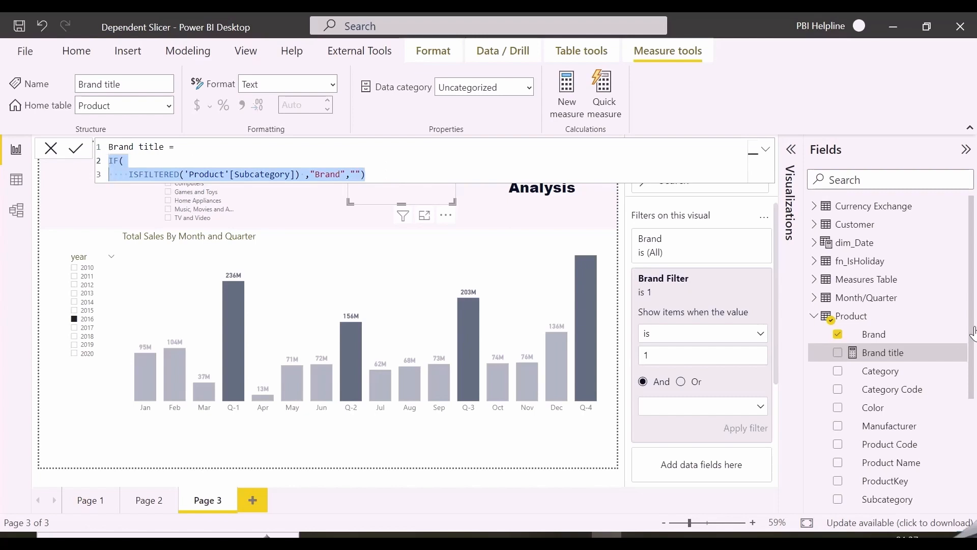
# Step: Turn off the slicer header of the Brand slicer in its visual formatting
pyautogui.click(851, 316)
pyautogui.click(790, 204)
pyautogui.click(734, 190)
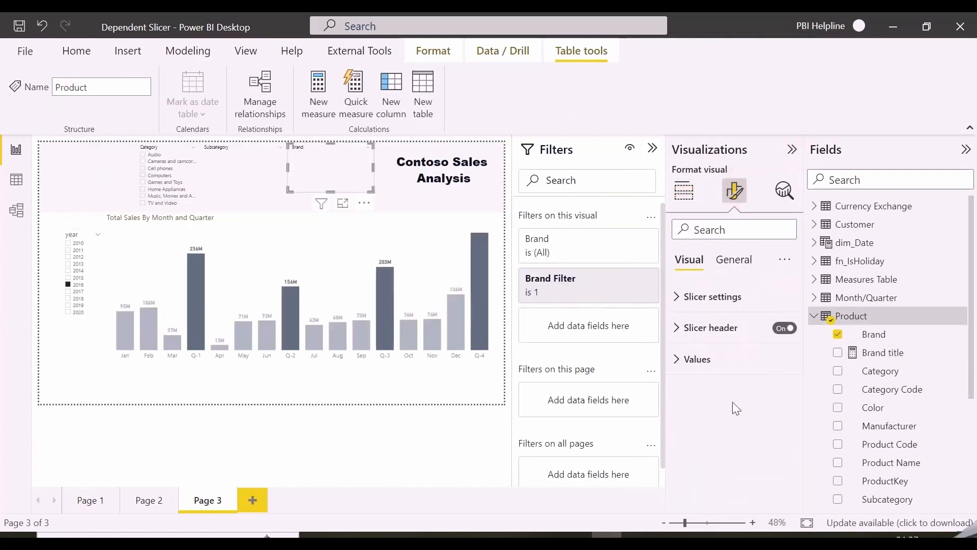
pyautogui.click(784, 328)
# Step: Turn on the Brand slicer's title and base its text on the Brand title measure as a field value
pyautogui.click(743, 261)
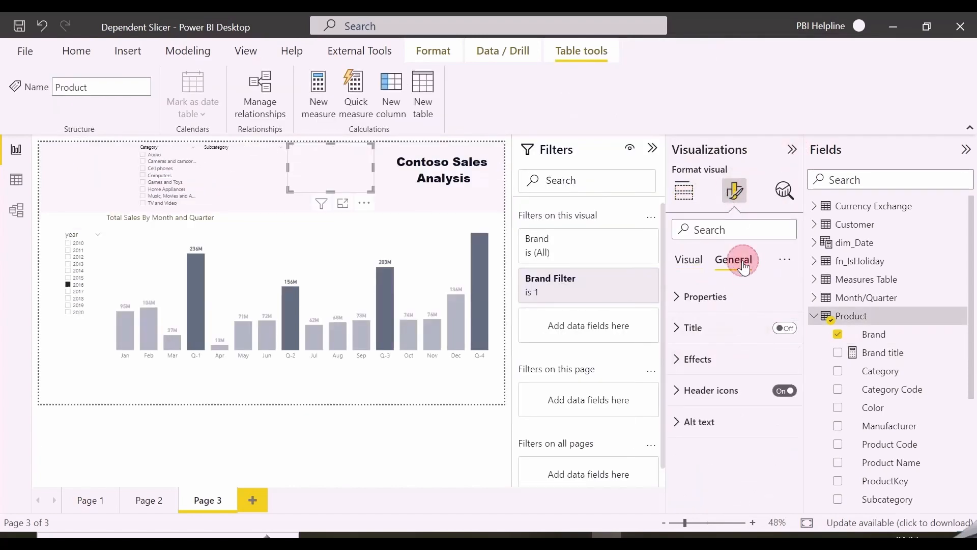
pyautogui.click(784, 328)
pyautogui.click(702, 331)
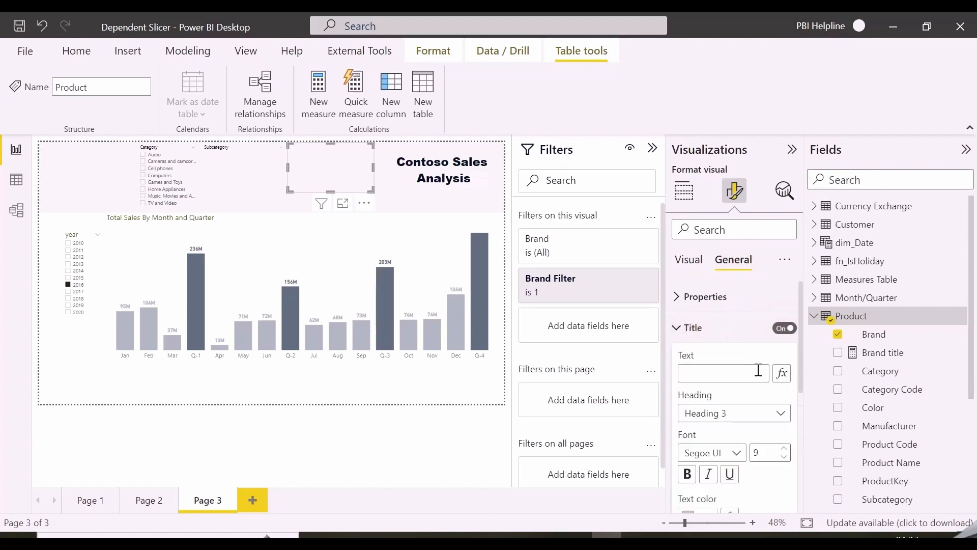
pyautogui.click(782, 372)
pyautogui.click(287, 165)
pyautogui.click(264, 196)
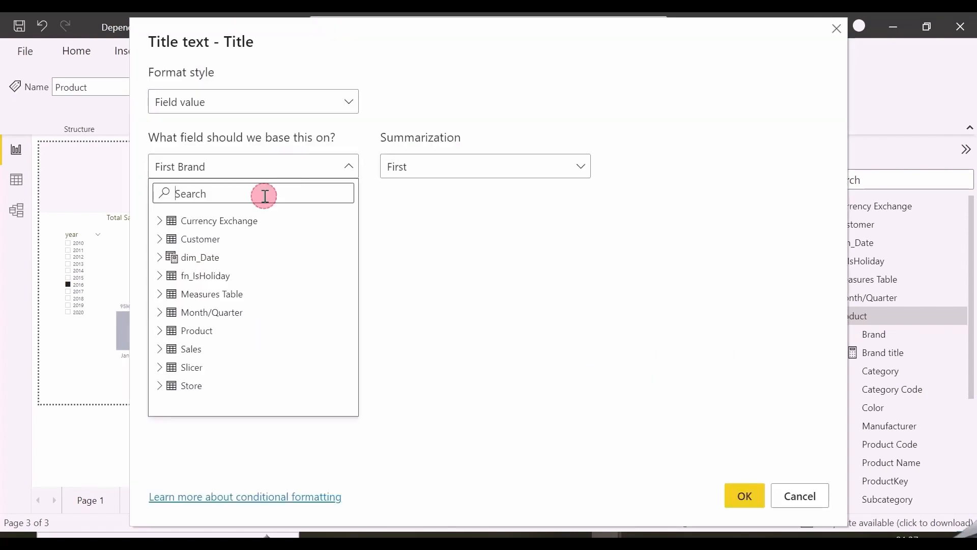
pyautogui.write('brand')
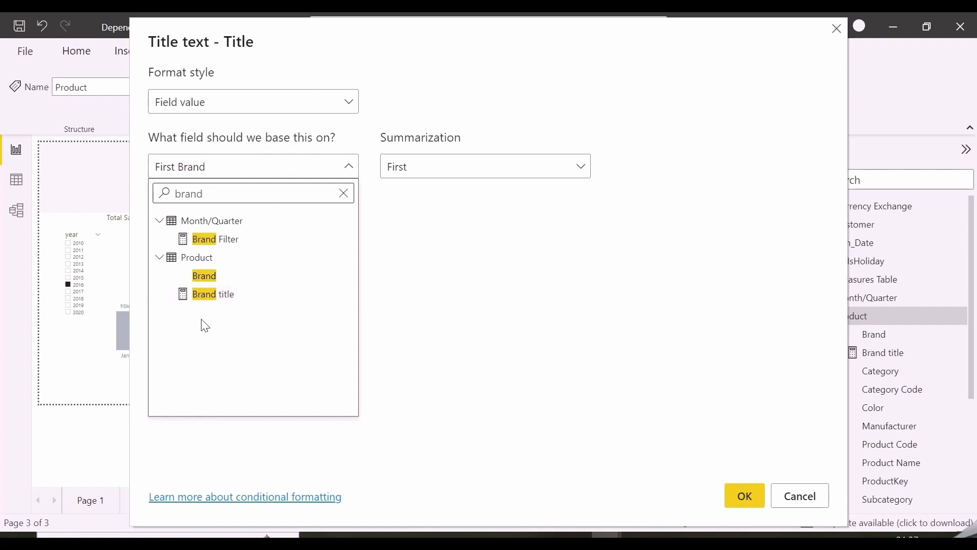
pyautogui.click(205, 299)
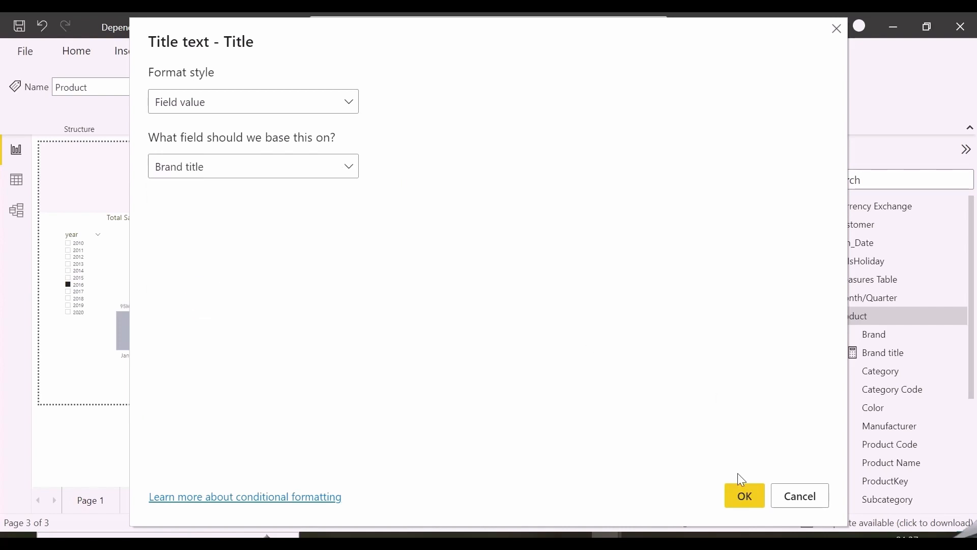
pyautogui.click(738, 496)
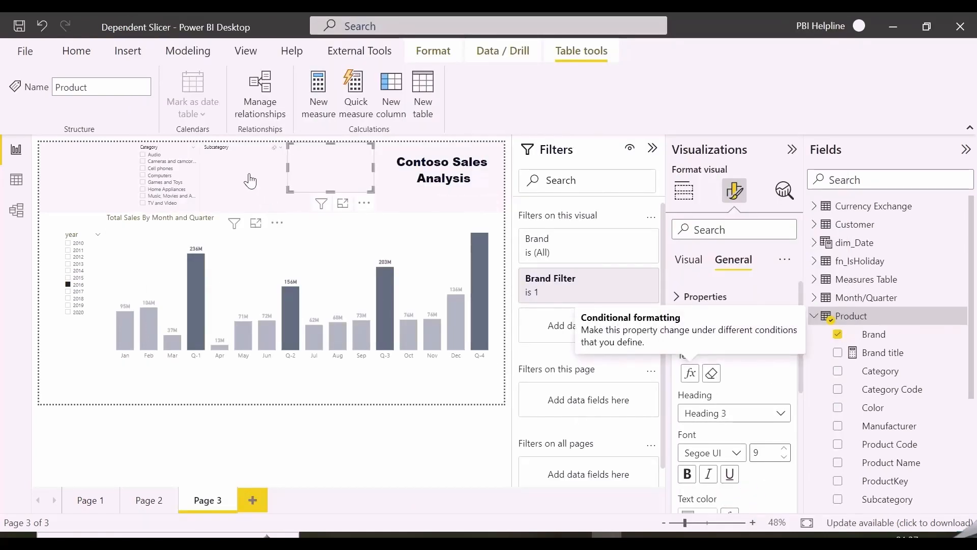
# Step: Turn on the Subcategory slicer's title and base its text on the Subcategory title measure as a field value
pyautogui.click(273, 206)
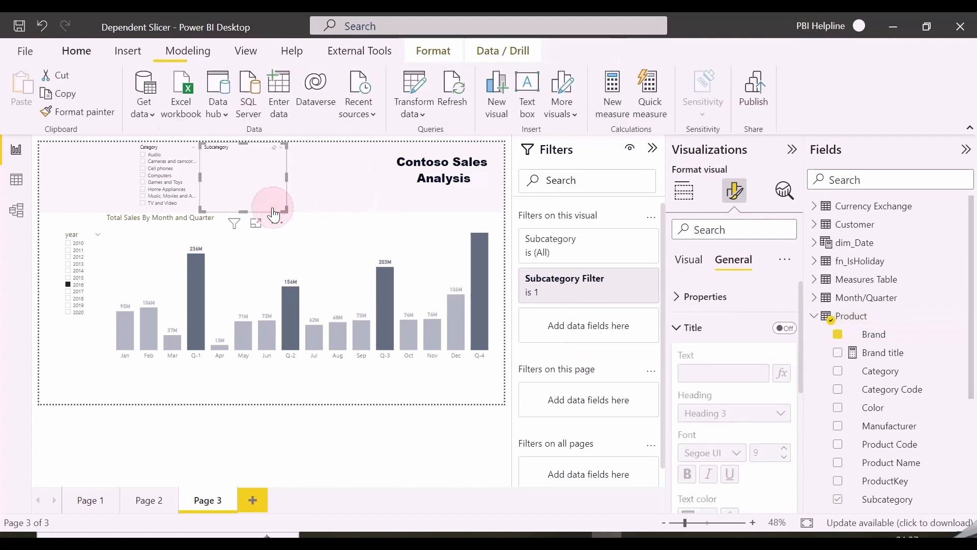
pyautogui.click(784, 328)
pyautogui.click(782, 373)
pyautogui.click(338, 165)
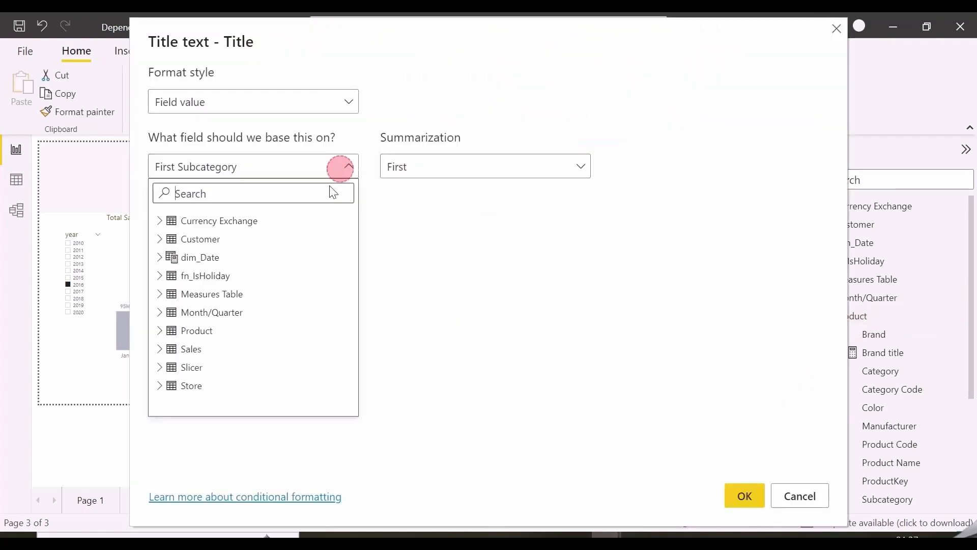
pyautogui.click(286, 195)
pyautogui.write('sub')
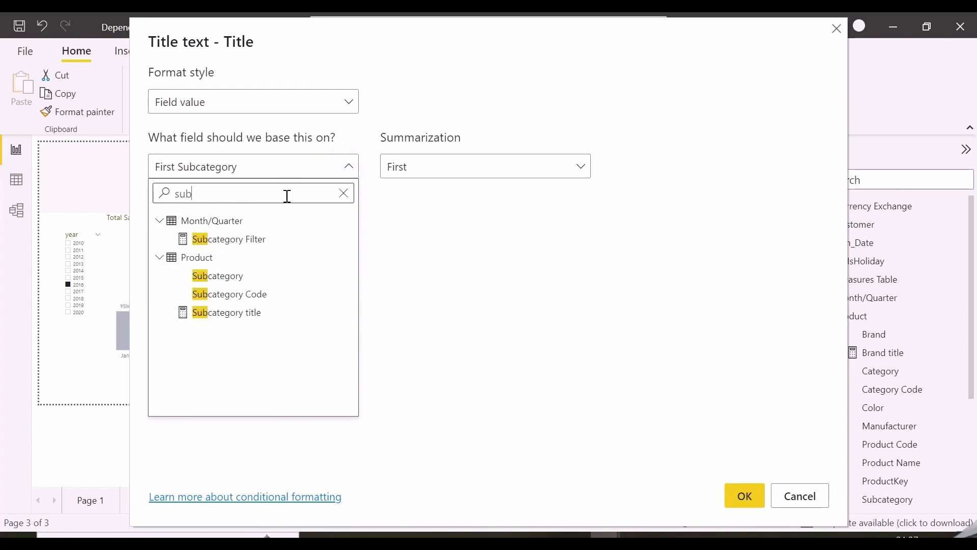
pyautogui.click(234, 312)
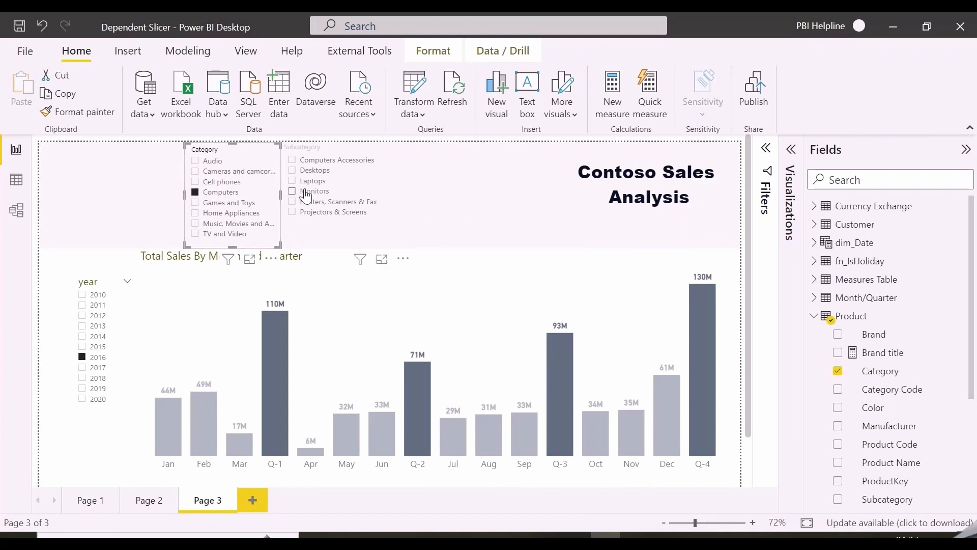
# Step: Test how the slicers interact by selecting Monitors in the Subcategory slicer and clearing it again
pyautogui.click(311, 191)
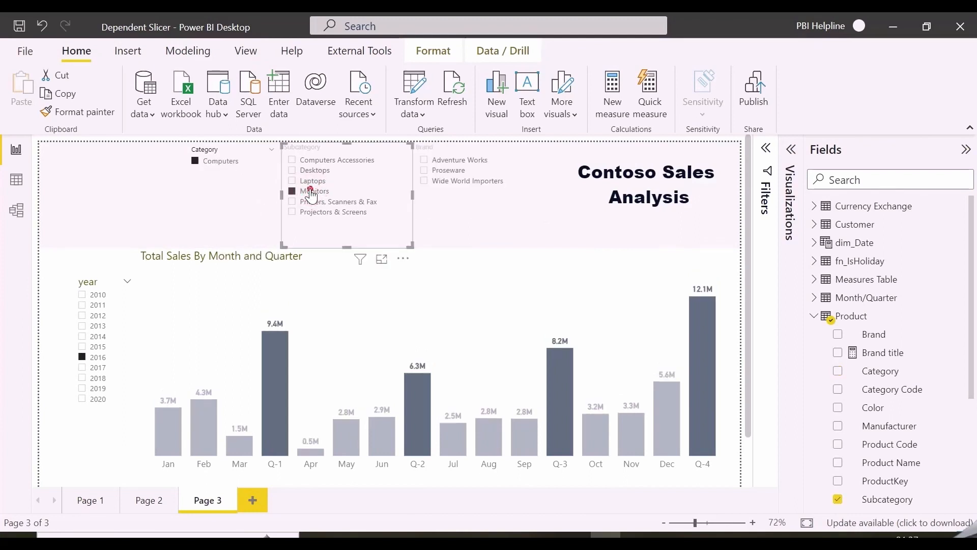
pyautogui.click(311, 193)
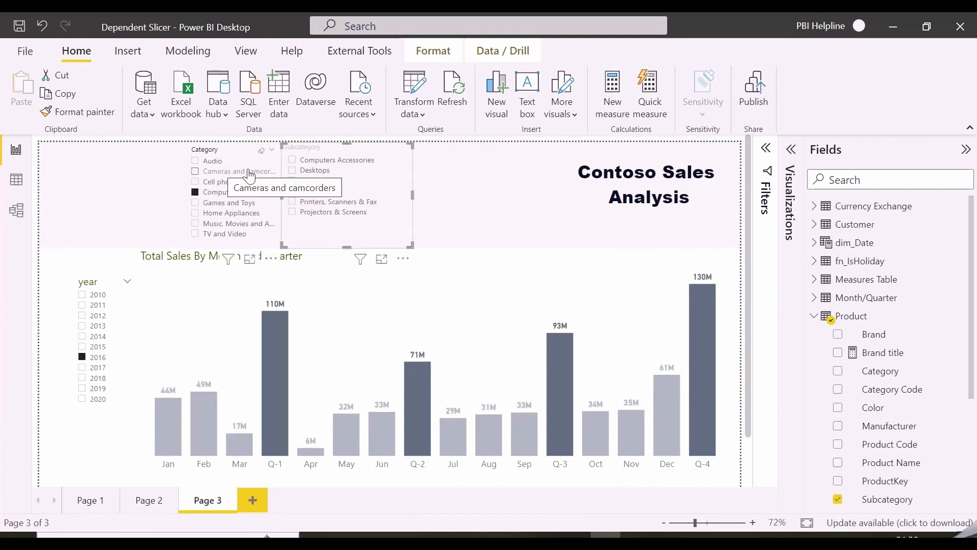
# Step: Edit the interactions so Subcategory does not filter the Category slicer and Brand filters neither the Category nor the Subcategory slicer
pyautogui.click(430, 51)
pyautogui.click(25, 101)
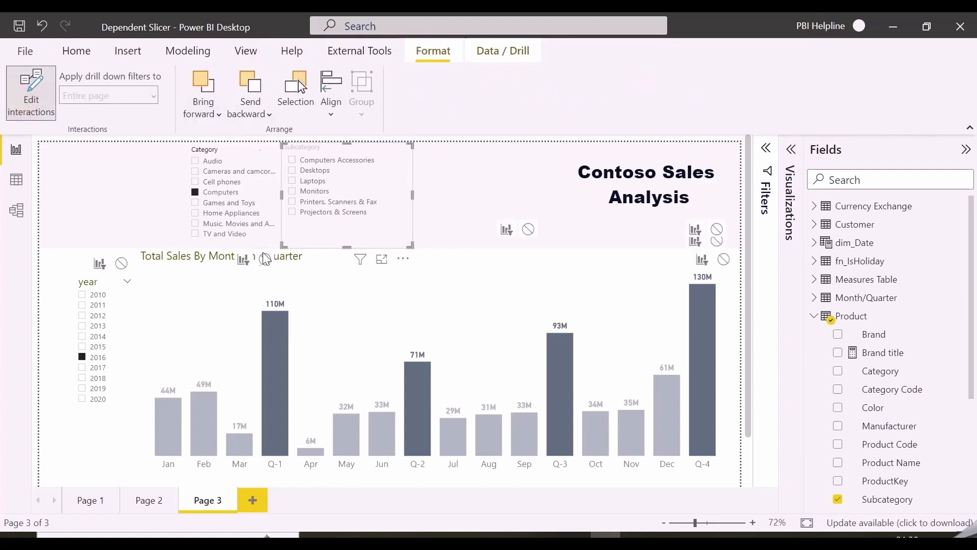
pyautogui.click(478, 206)
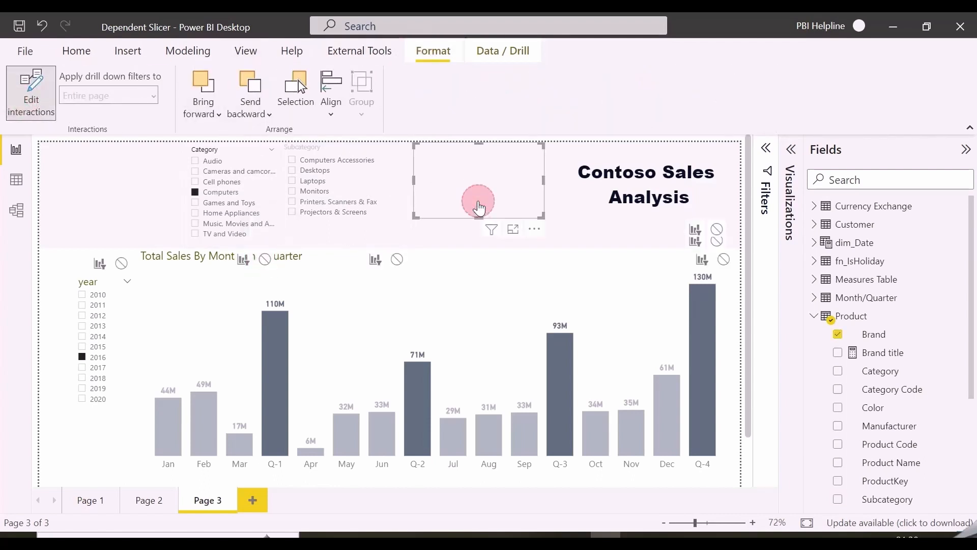
pyautogui.click(397, 260)
pyautogui.click(264, 260)
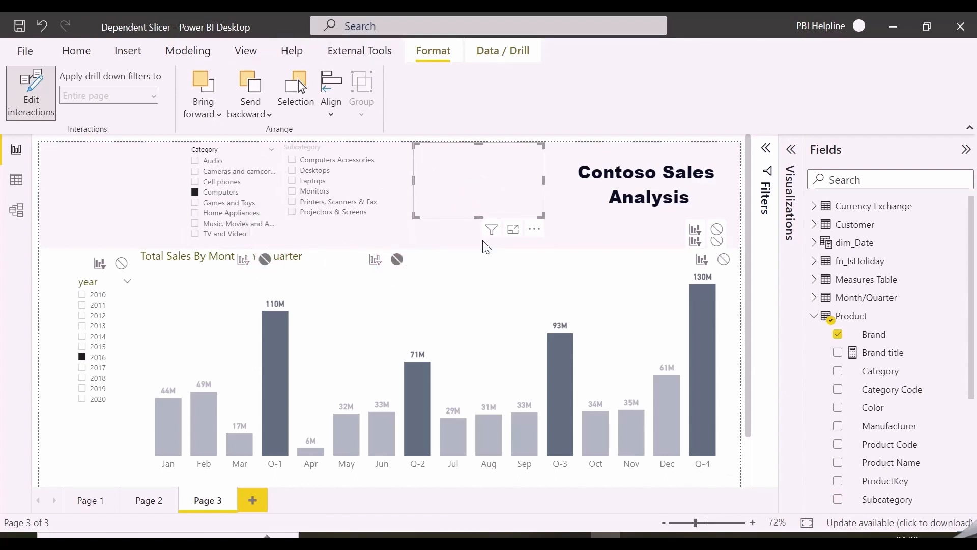
pyautogui.click(47, 96)
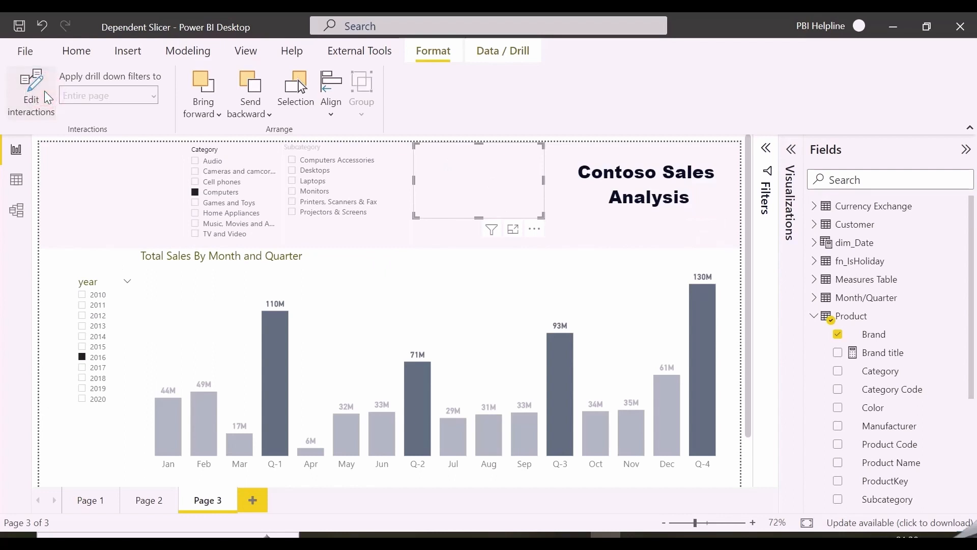
# Step: Test the slicer chain by selecting Computers, Laptops and Proseware, and clear all three selections again
pyautogui.click(224, 194)
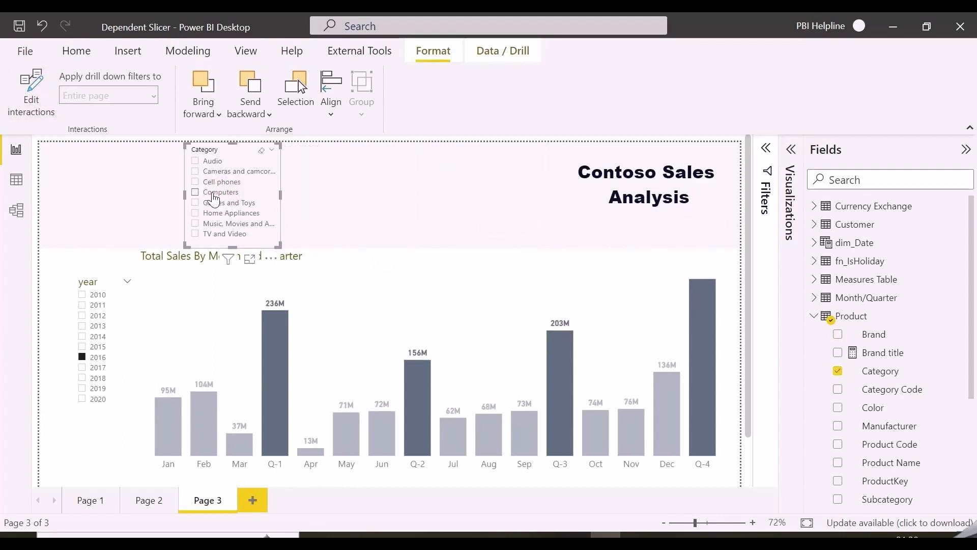
pyautogui.click(214, 198)
pyautogui.click(317, 184)
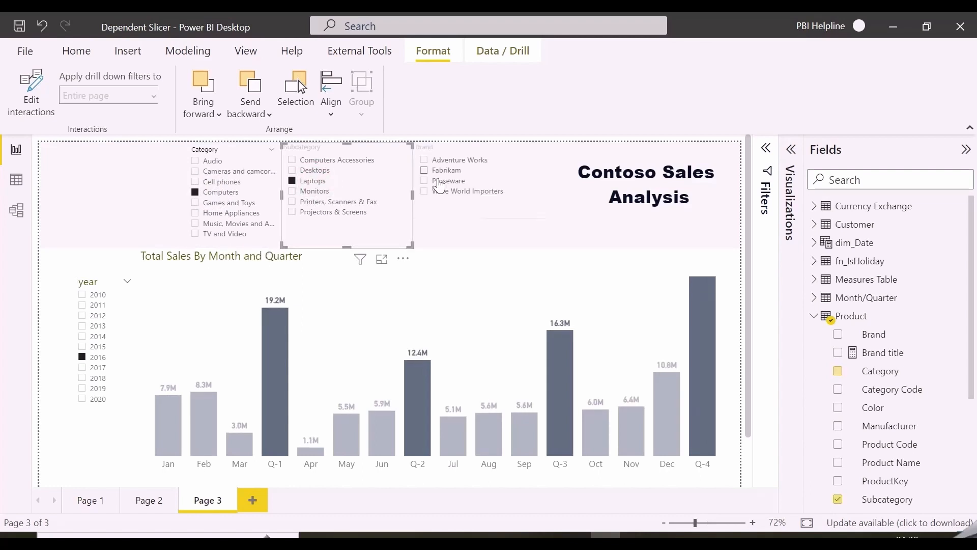
pyautogui.click(444, 184)
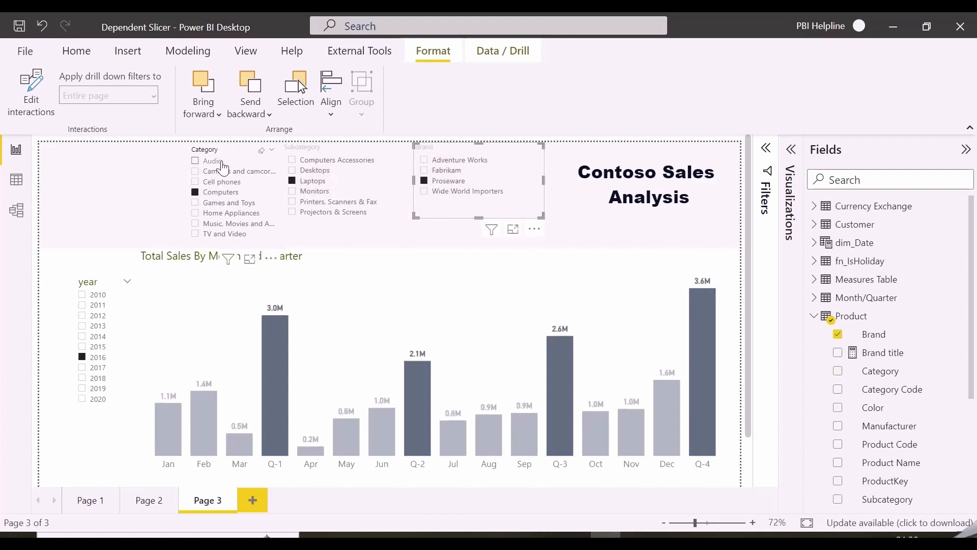
pyautogui.click(441, 182)
pyautogui.click(314, 184)
pyautogui.click(232, 192)
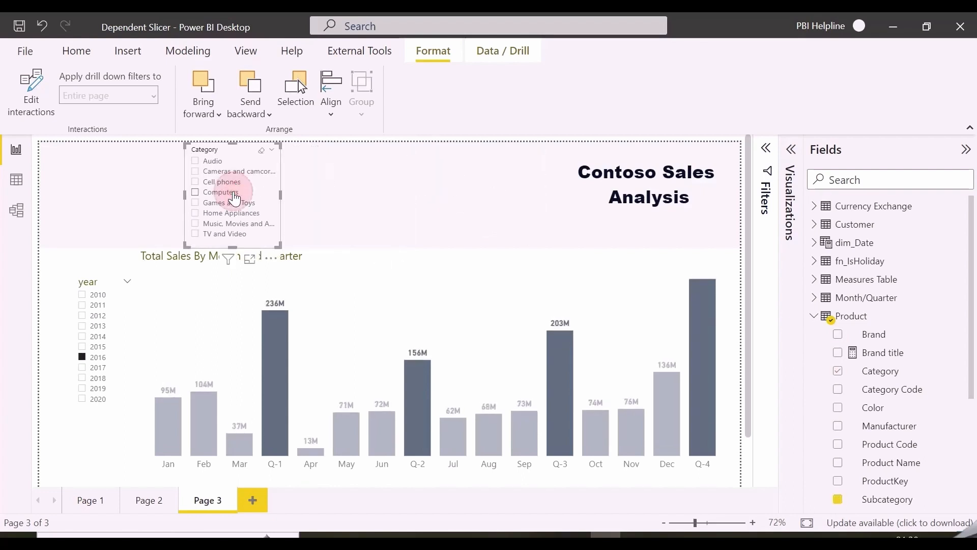
pyautogui.click(51, 265)
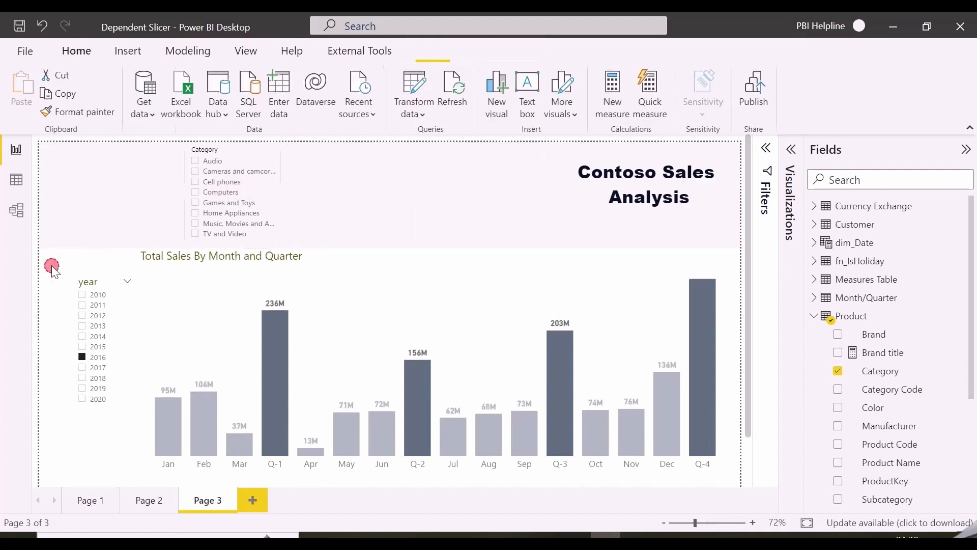
# Step: Duplicate the Contoso Sales Analysis text box and lay the copy out as a one-line title in the middle of the header
pyautogui.click(649, 218)
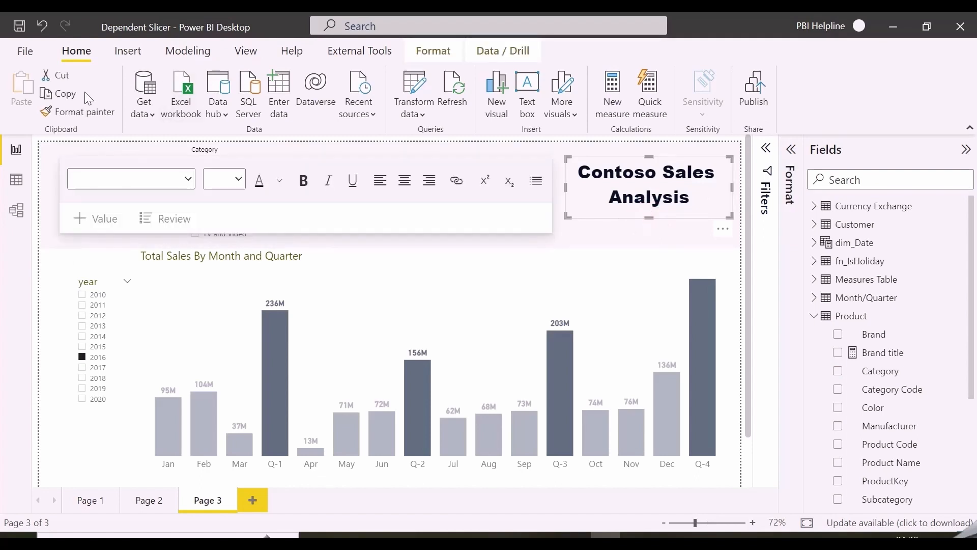
pyautogui.click(60, 93)
pyautogui.click(21, 92)
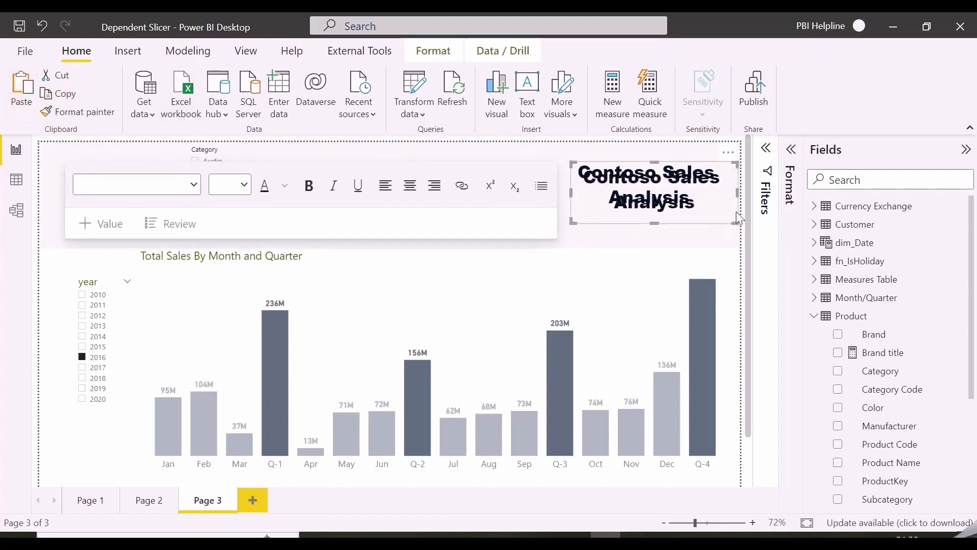
pyautogui.moveTo(729, 225); pyautogui.dragTo(458, 226)
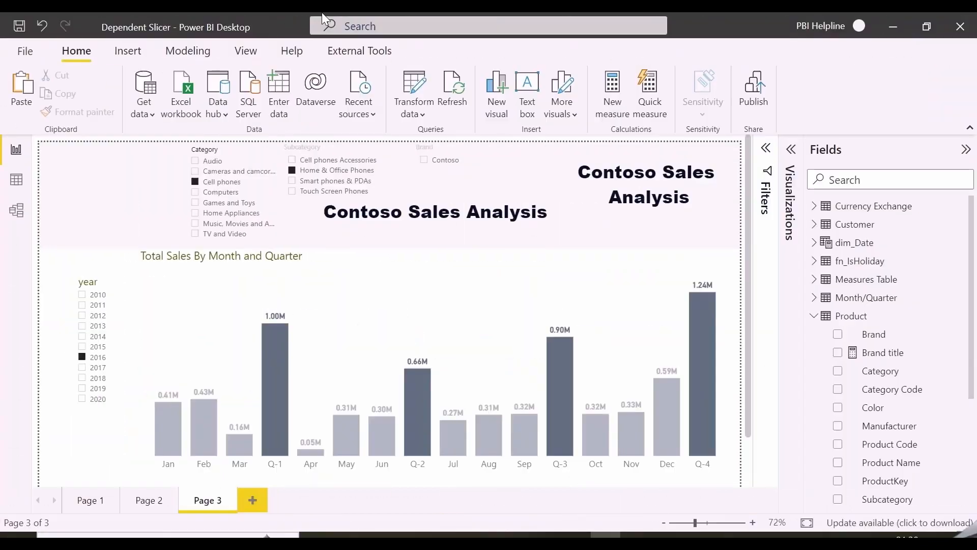
# Step: Hide the Category, Subcategory and Brand slicers and the original two-line title text box through the layer list
pyautogui.click(245, 50)
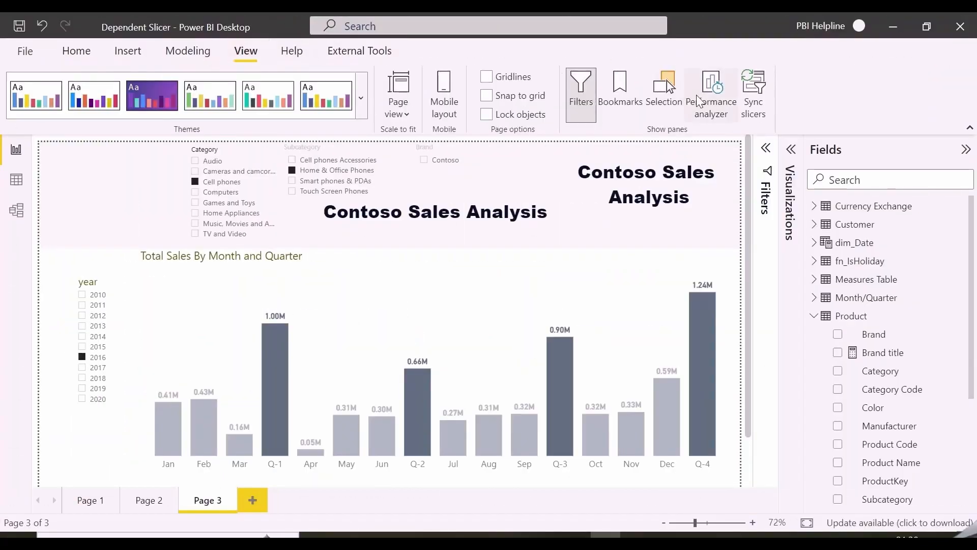
pyautogui.click(669, 95)
pyautogui.click(753, 246)
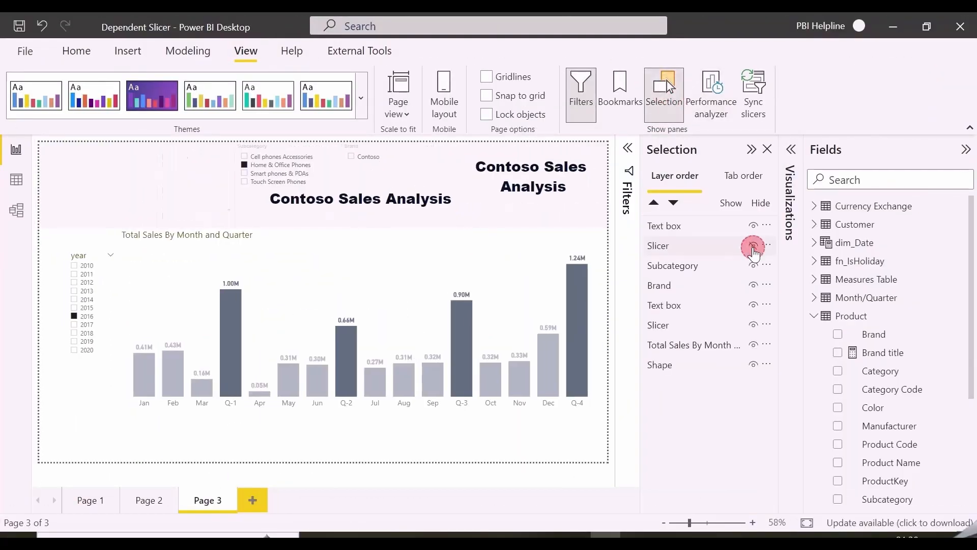
pyautogui.click(753, 265)
pyautogui.click(752, 285)
pyautogui.click(753, 304)
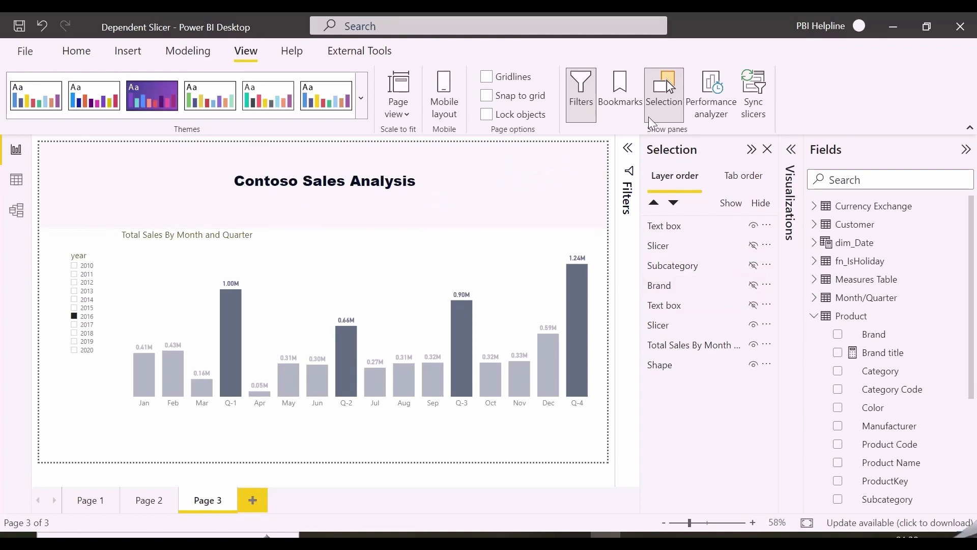
# Step: Add a bookmark of this page state and rename it Clear Filters
pyautogui.click(624, 87)
pyautogui.click(667, 175)
pyautogui.doubleClick(684, 198)
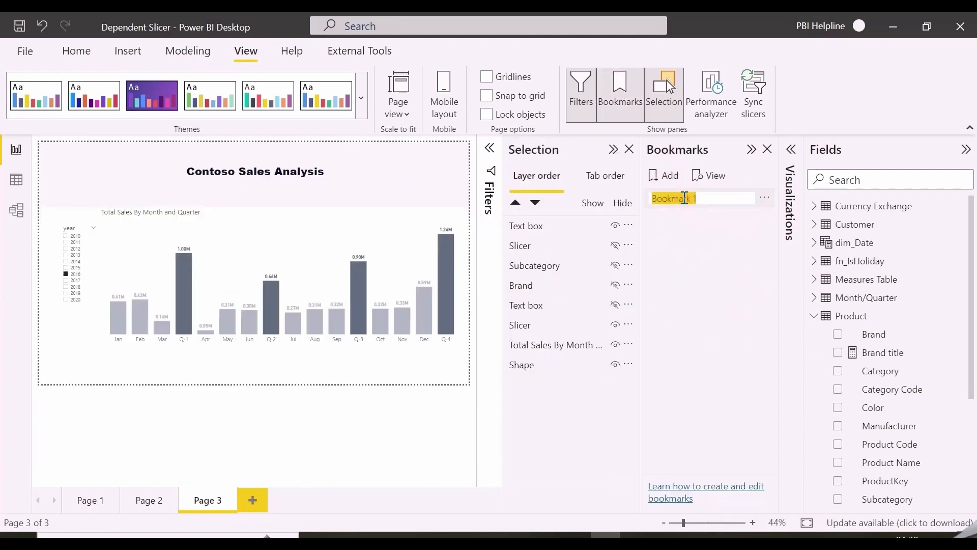
pyautogui.write('Close Filters')
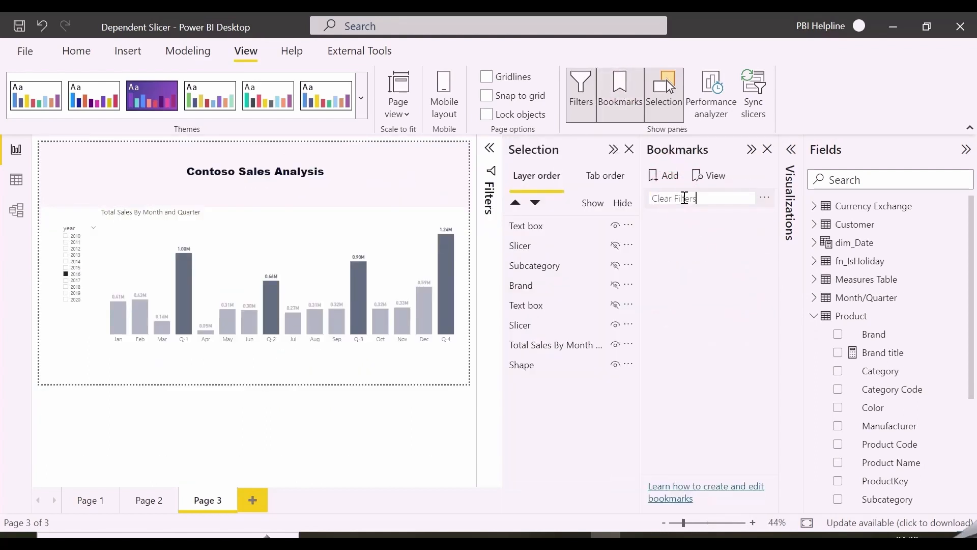
pyautogui.click(767, 149)
# Step: Show the Category, Subcategory and Brand slicers and the two-line title text box through the layer list, and hide the one-line title
pyautogui.click(753, 245)
pyautogui.click(752, 265)
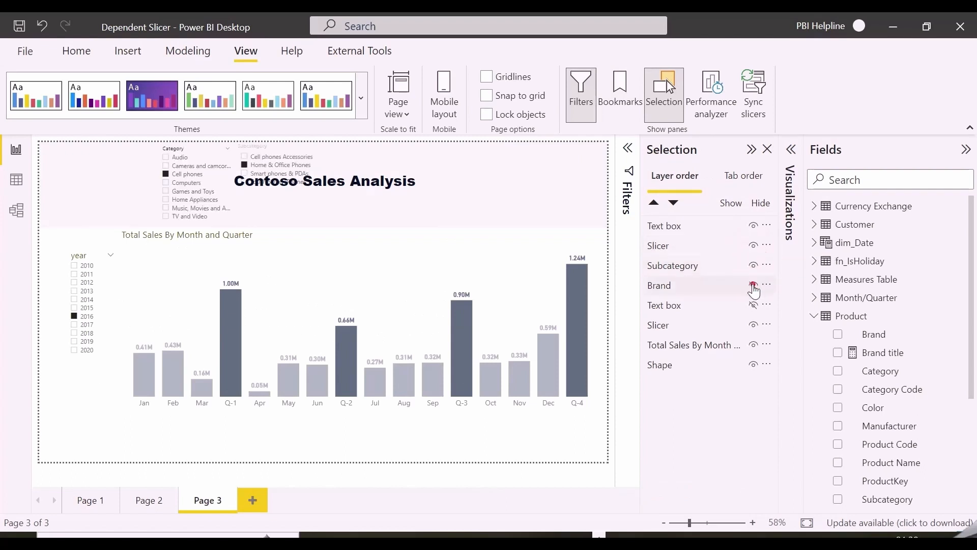
pyautogui.click(752, 285)
pyautogui.click(753, 305)
pyautogui.click(752, 305)
pyautogui.click(753, 225)
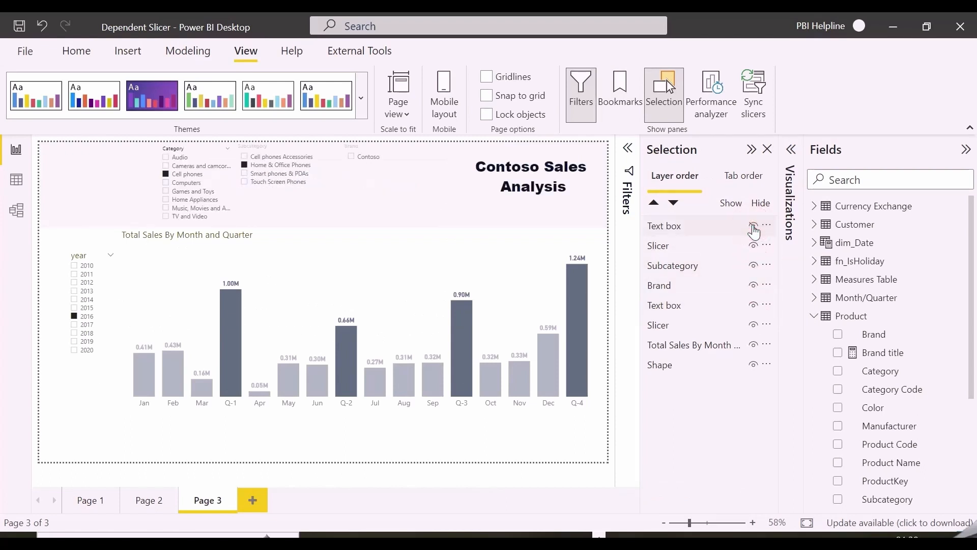
# Step: Add a bookmark of this page state, rename it Show Slicer, and collapse the bookmark list
pyautogui.click(619, 94)
pyautogui.click(670, 179)
pyautogui.doubleClick(682, 217)
pyautogui.write('S')
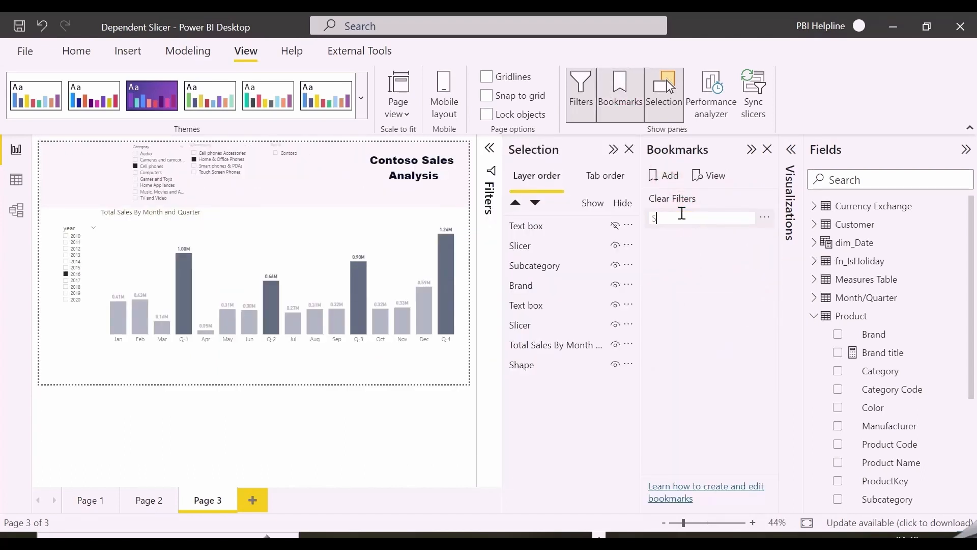
pyautogui.write('how Slicer')
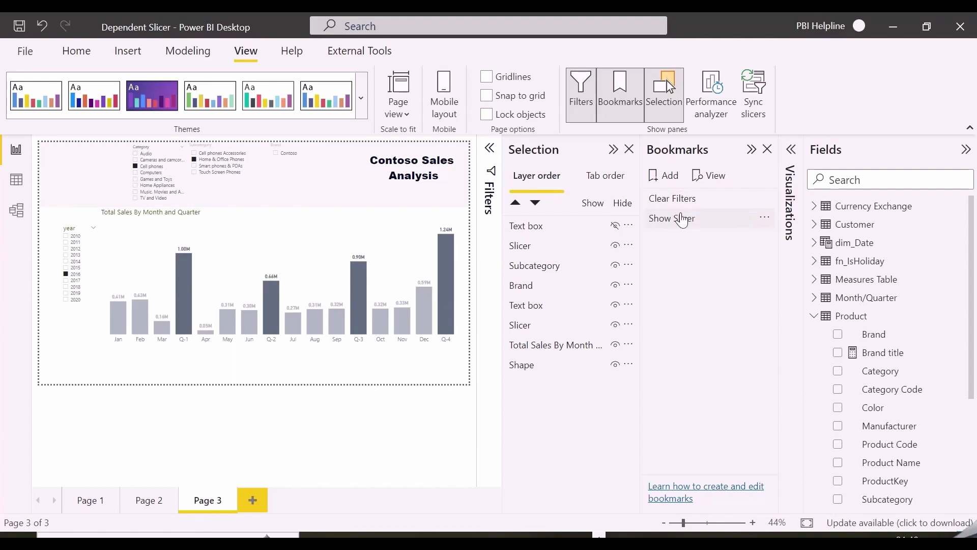
pyautogui.press('Return')
pyautogui.click(750, 149)
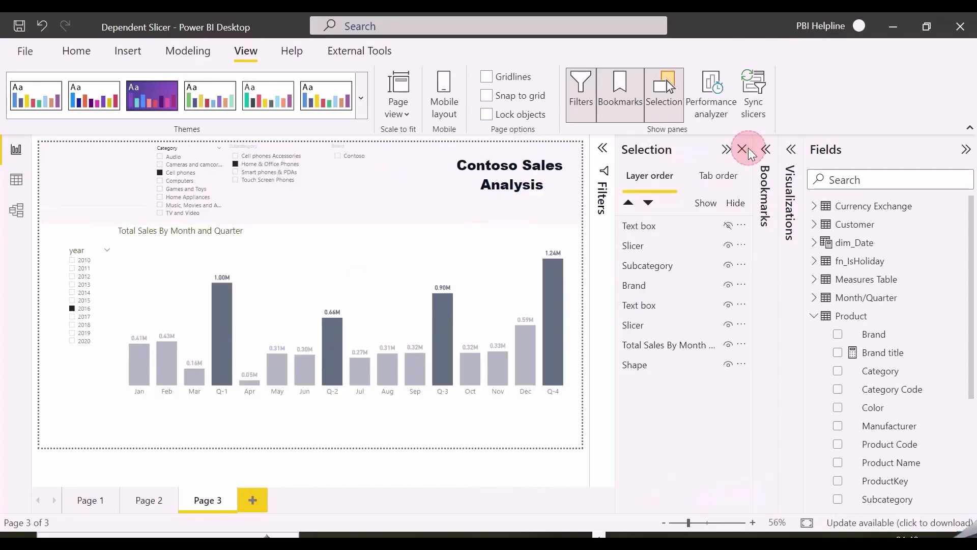
# Step: Insert a bookmark navigator on the report page
pyautogui.click(75, 52)
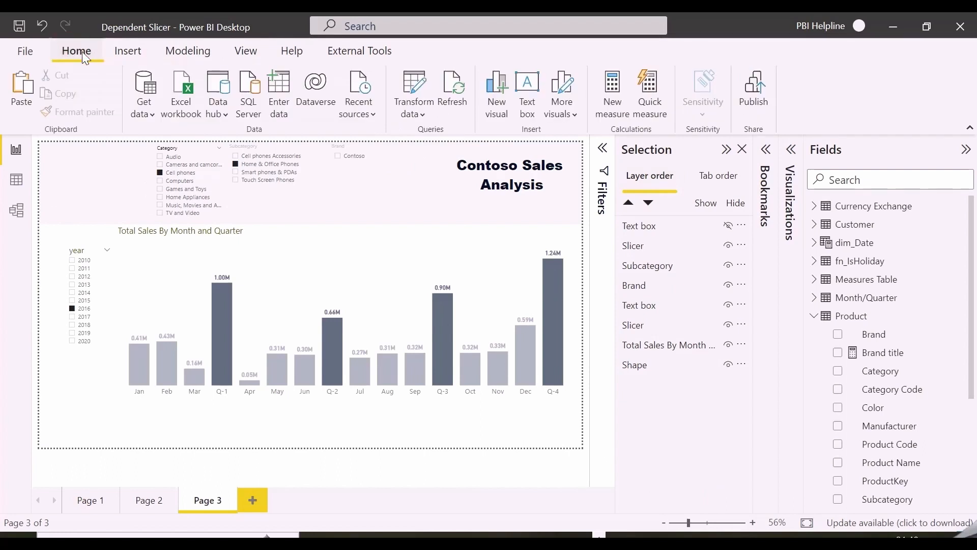
pyautogui.click(124, 52)
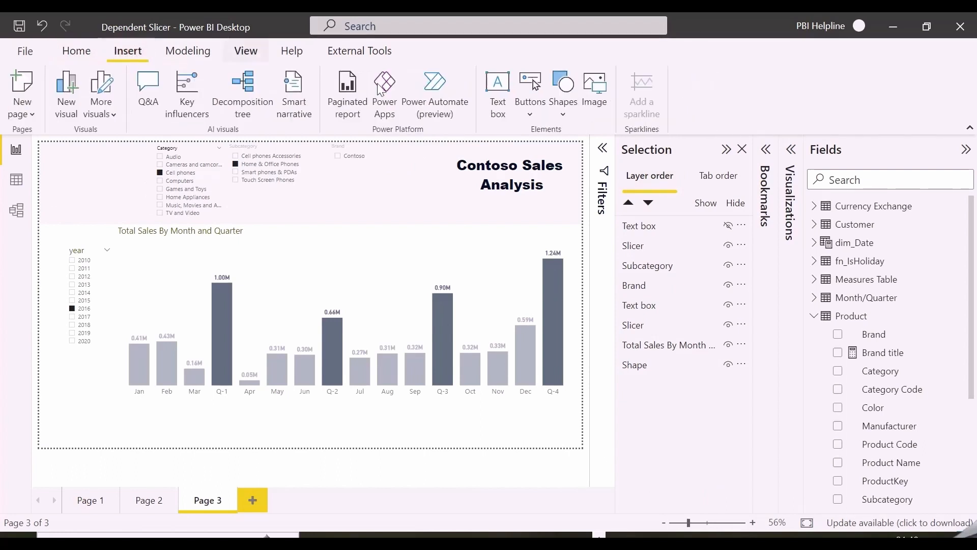
pyautogui.click(531, 115)
pyautogui.moveTo(559, 362)
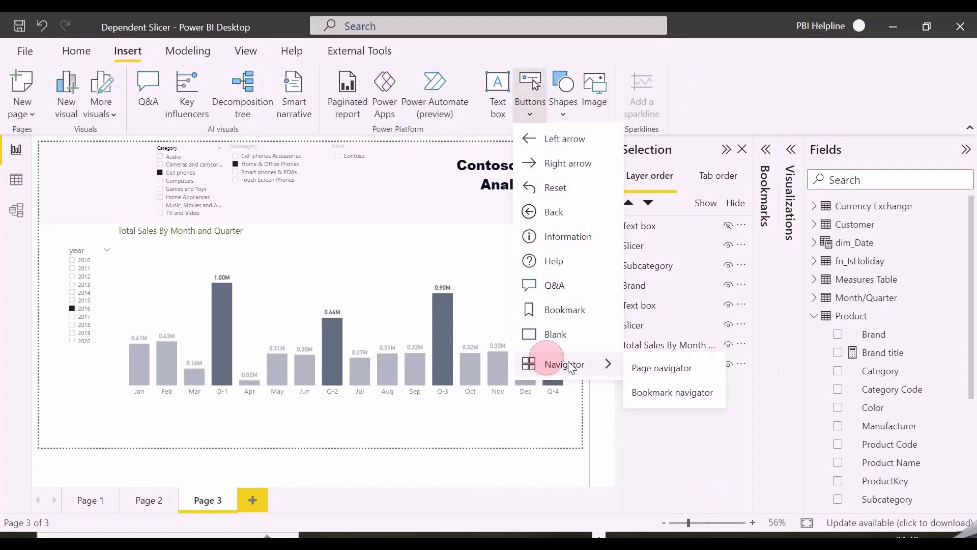
pyautogui.click(670, 392)
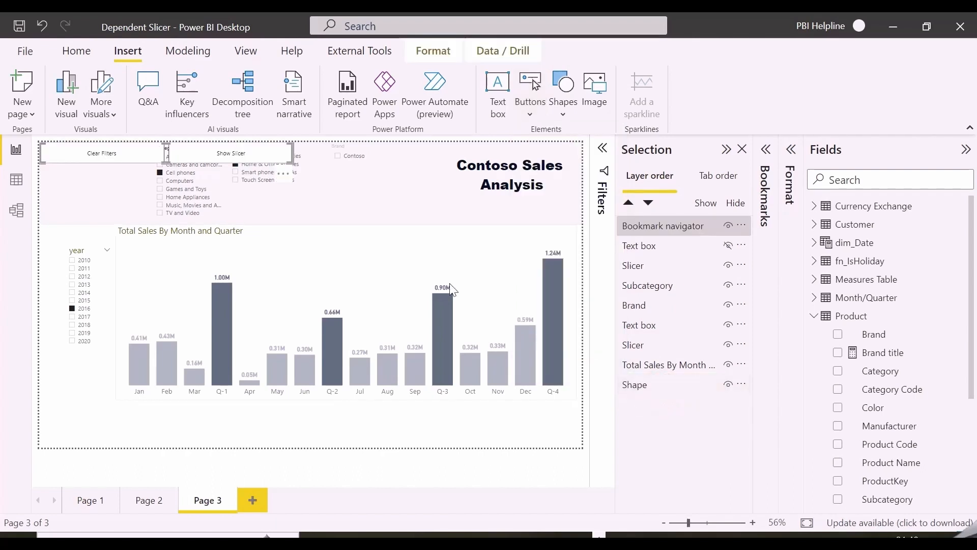
# Step: Set the bookmark navigator's grid layout orientation to Vertical
pyautogui.click(789, 150)
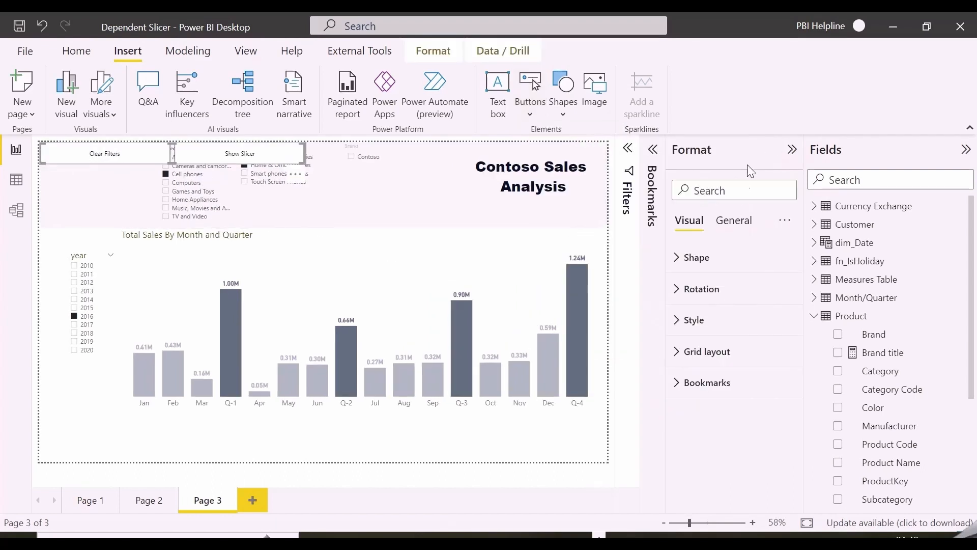
pyautogui.click(725, 351)
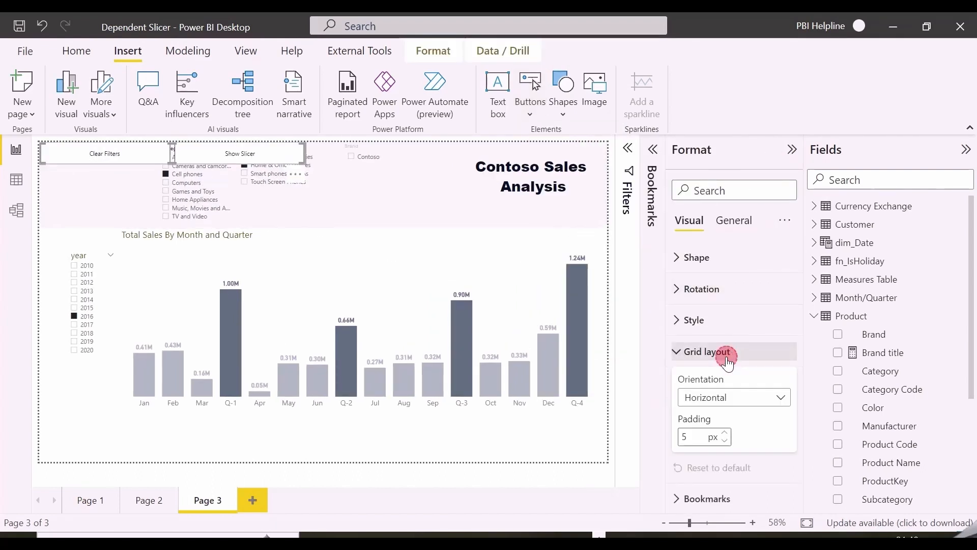
pyautogui.click(736, 397)
pyautogui.click(712, 433)
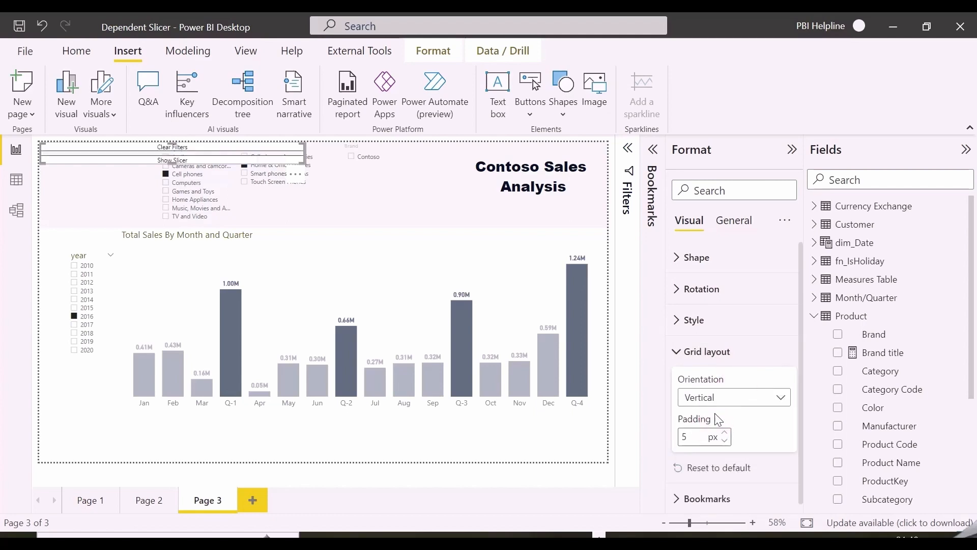
# Step: Change the navigator buttons to the Pill shape and fit the navigator into the header beside the Category slicer
pyautogui.click(713, 258)
pyautogui.click(750, 303)
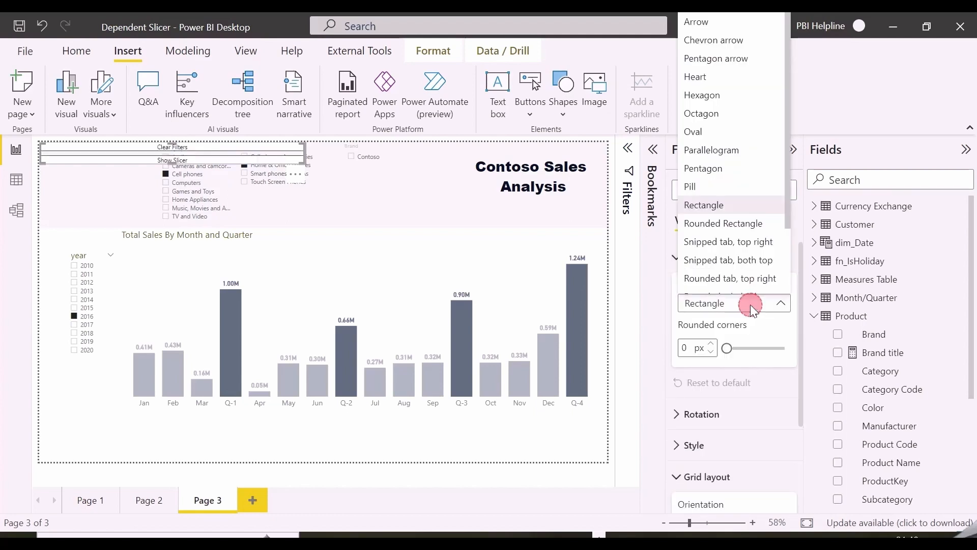
pyautogui.click(717, 186)
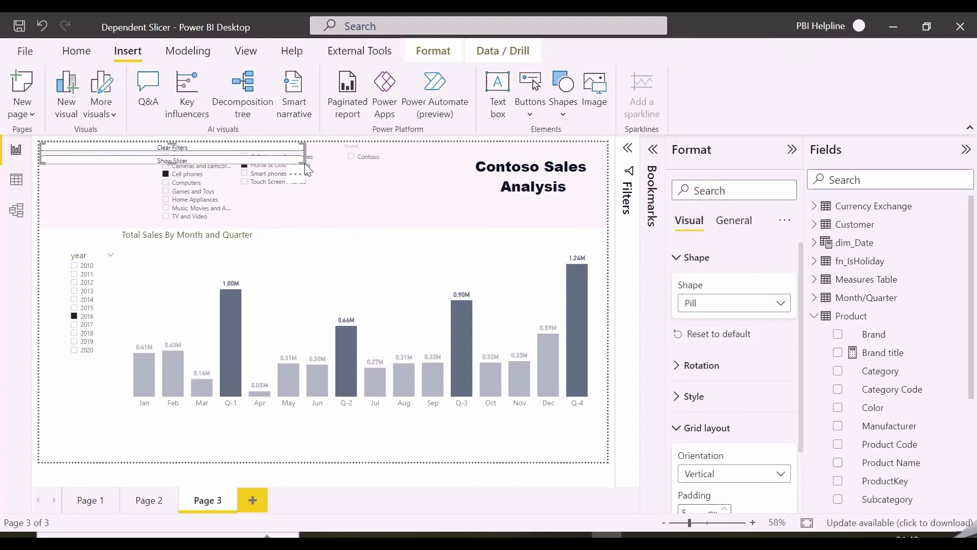
pyautogui.moveTo(305, 163); pyautogui.dragTo(108, 216)
# Step: Set the fill color of the navigator buttons' Selected state to blue
pyautogui.click(743, 320)
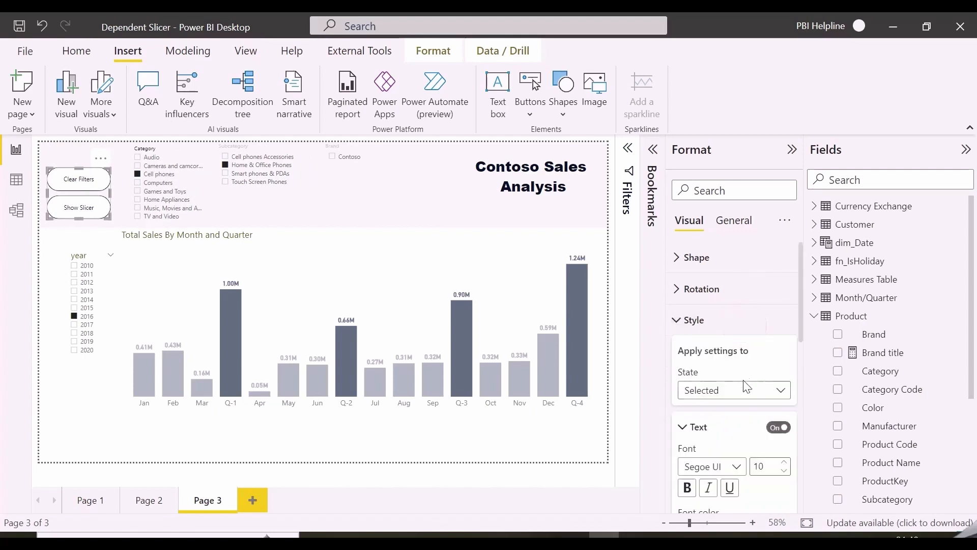
pyautogui.scroll(-10, 730, 425)
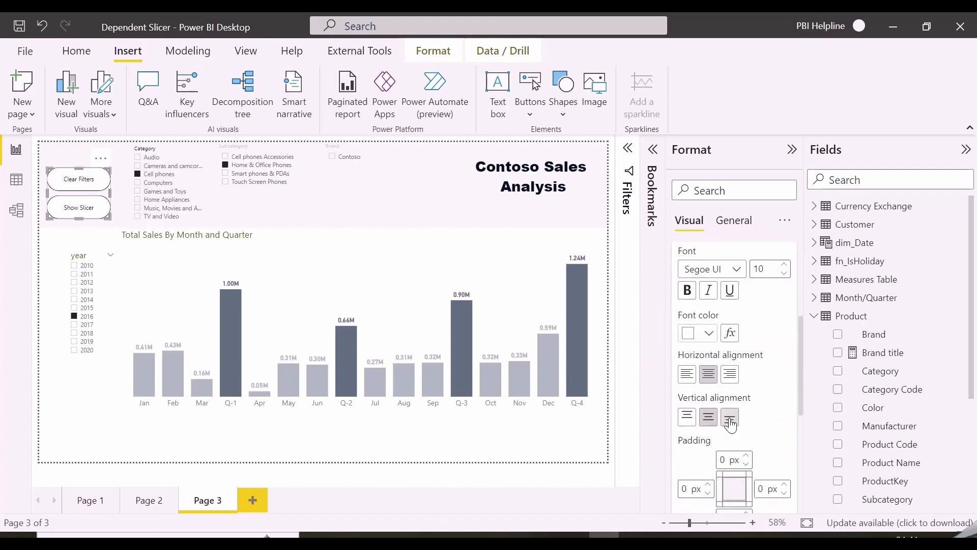
pyautogui.click(725, 392)
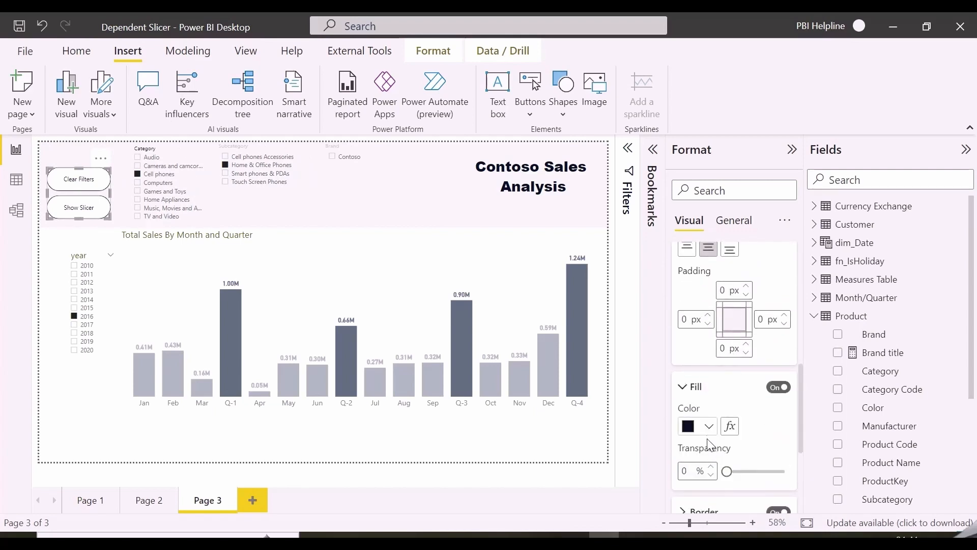
pyautogui.click(709, 427)
pyautogui.click(719, 360)
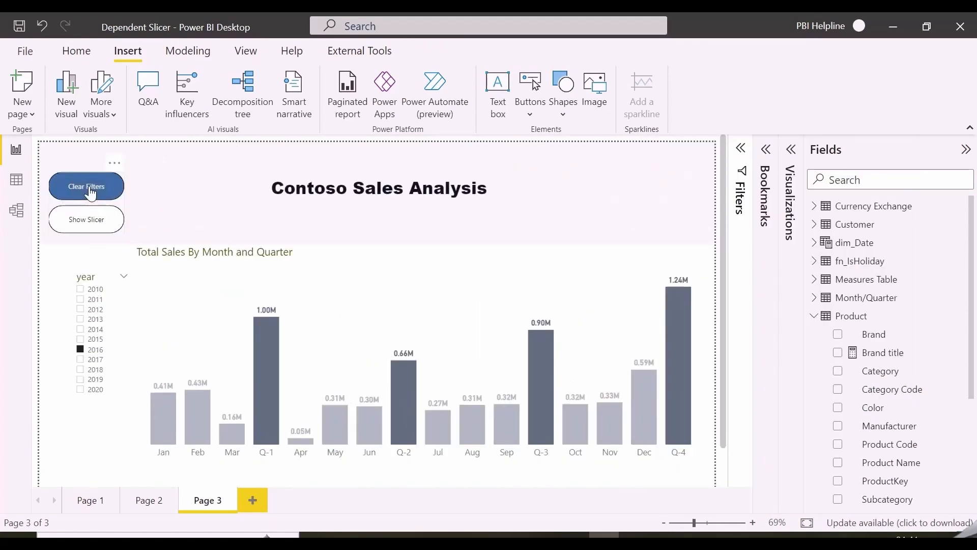
# Step: Test the slicer-showing buttons in the report and its published Power BI service version, selecting and clearing Games and Toys and Download Games
pyautogui.keyDown('ctrl'); pyautogui.click(89, 220); pyautogui.keyUp('ctrl')
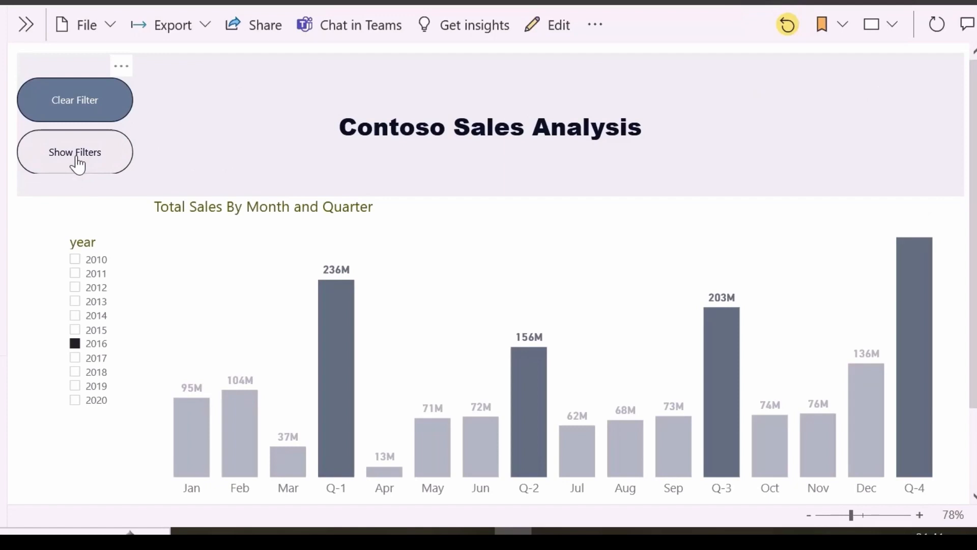
pyautogui.click(78, 157)
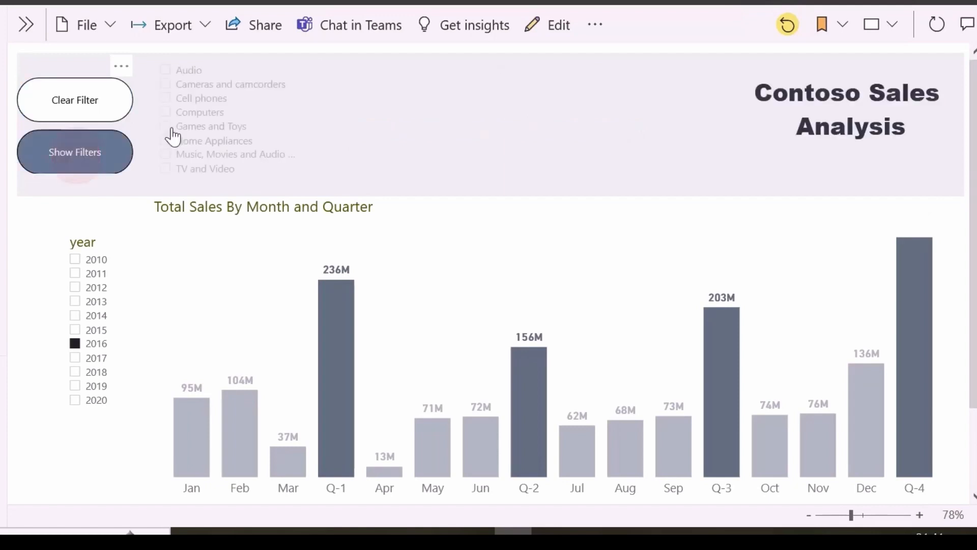
pyautogui.click(235, 127)
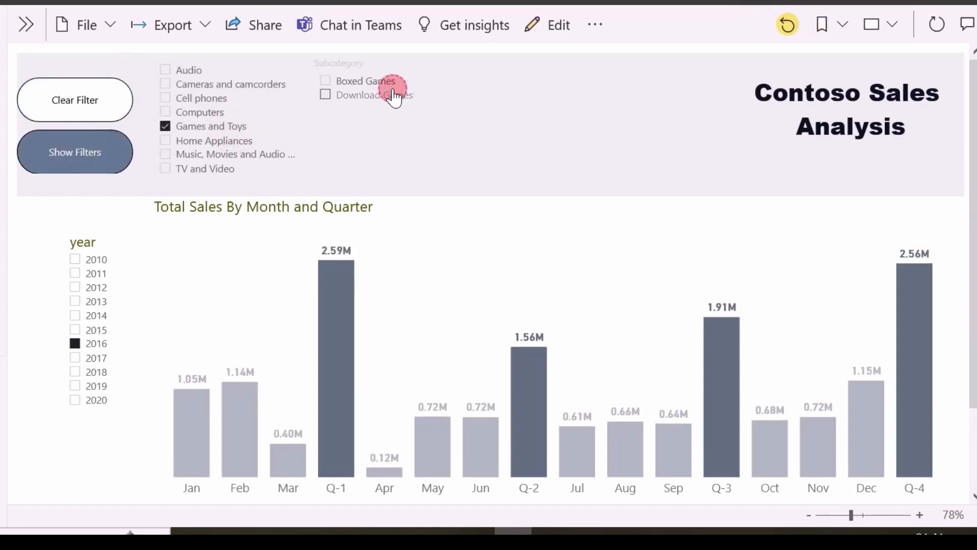
pyautogui.click(393, 95)
pyautogui.click(331, 97)
pyautogui.click(165, 126)
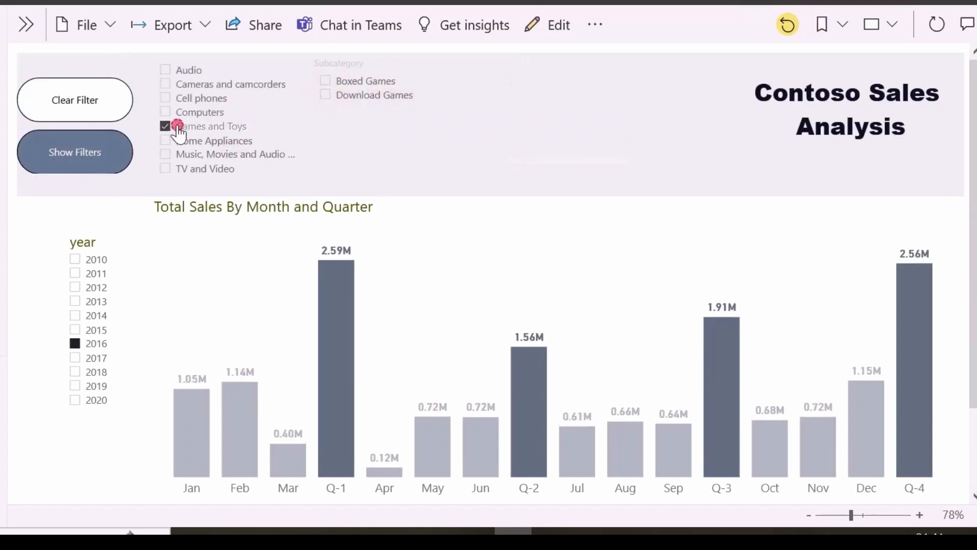